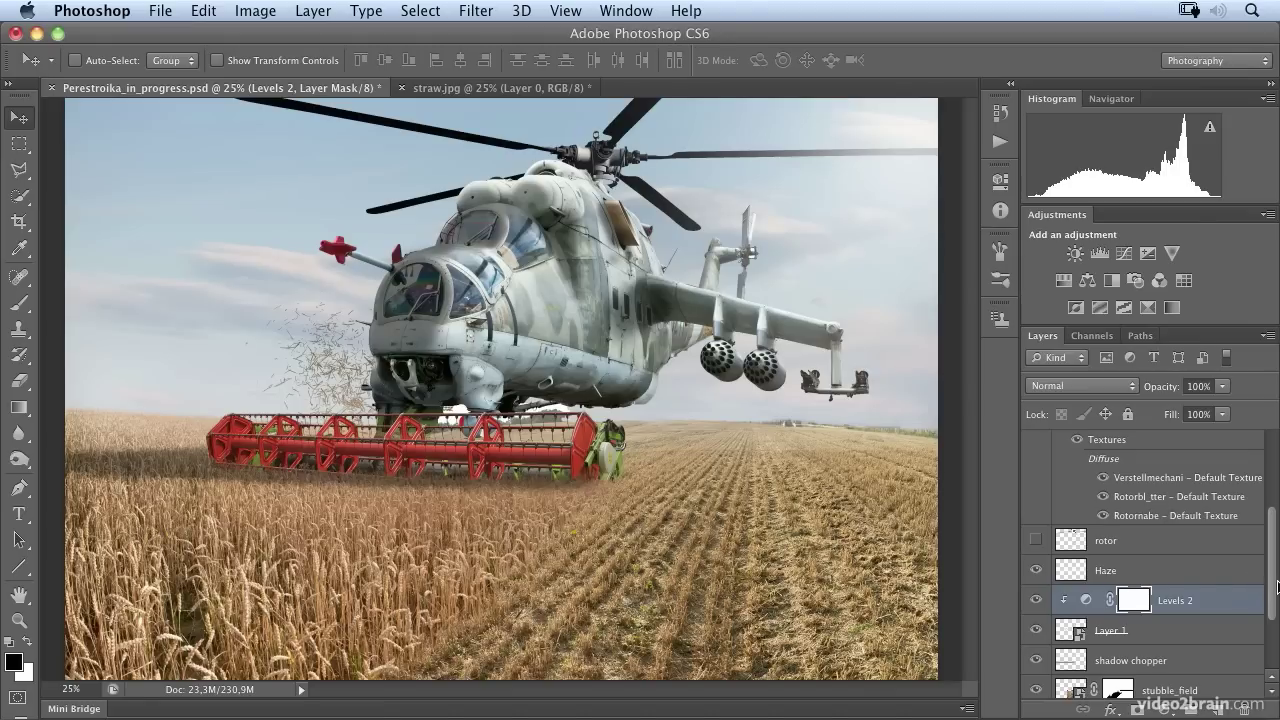
Scroll to the top of the Layers panel and select the sun layer.
left_click_drag(1268, 592, 1268, 466)
left_click(1152, 450)
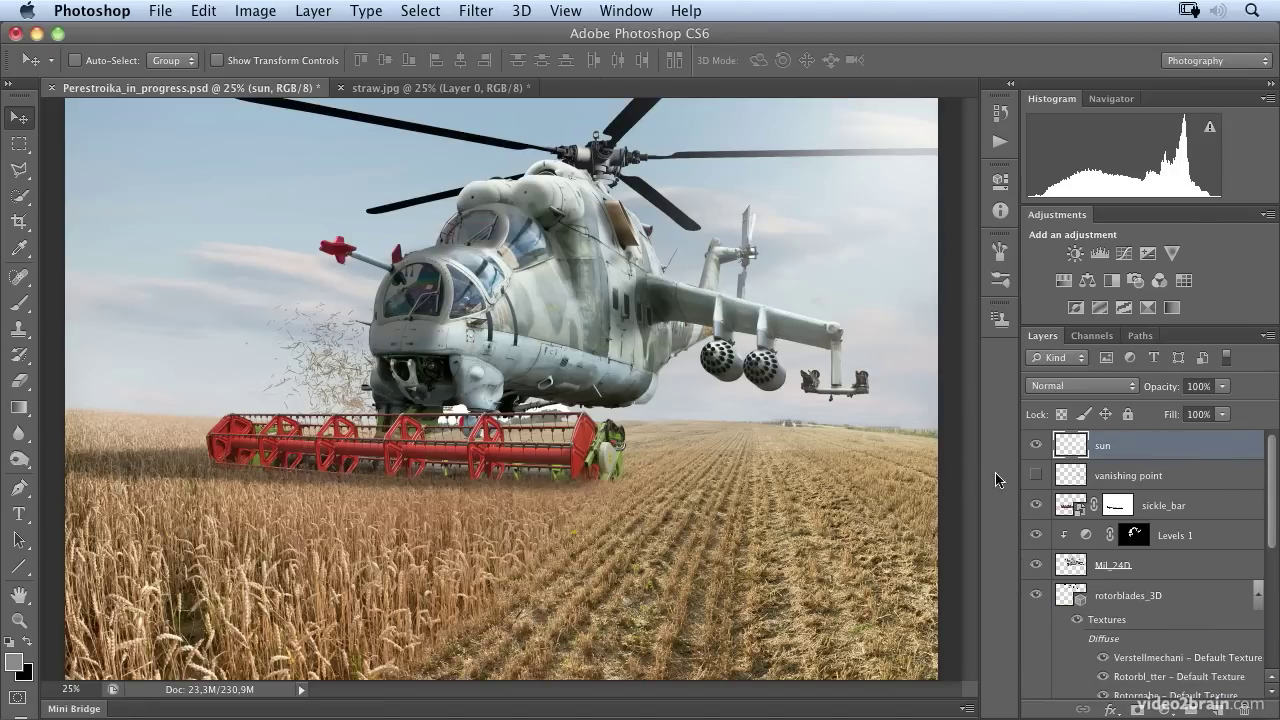
Add a new layer above sun and name it 'white dust'.
left_click(1218, 710)
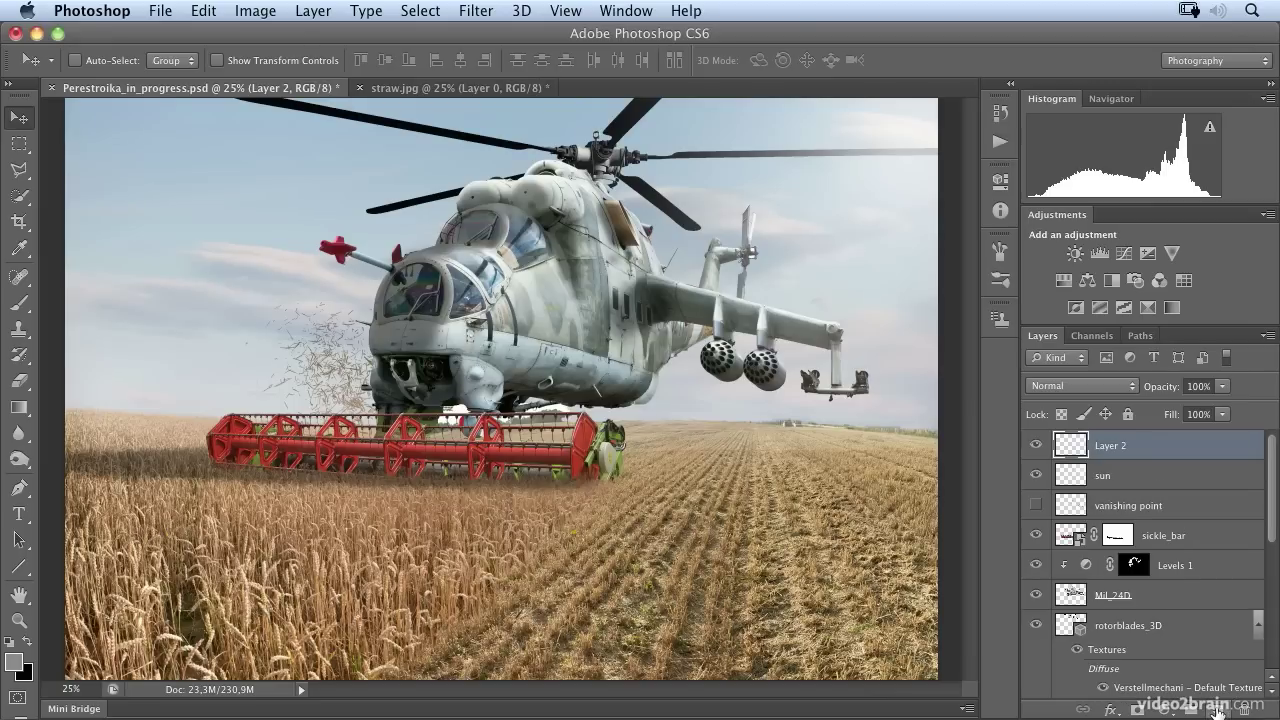
double_click(1108, 447)
type("du")
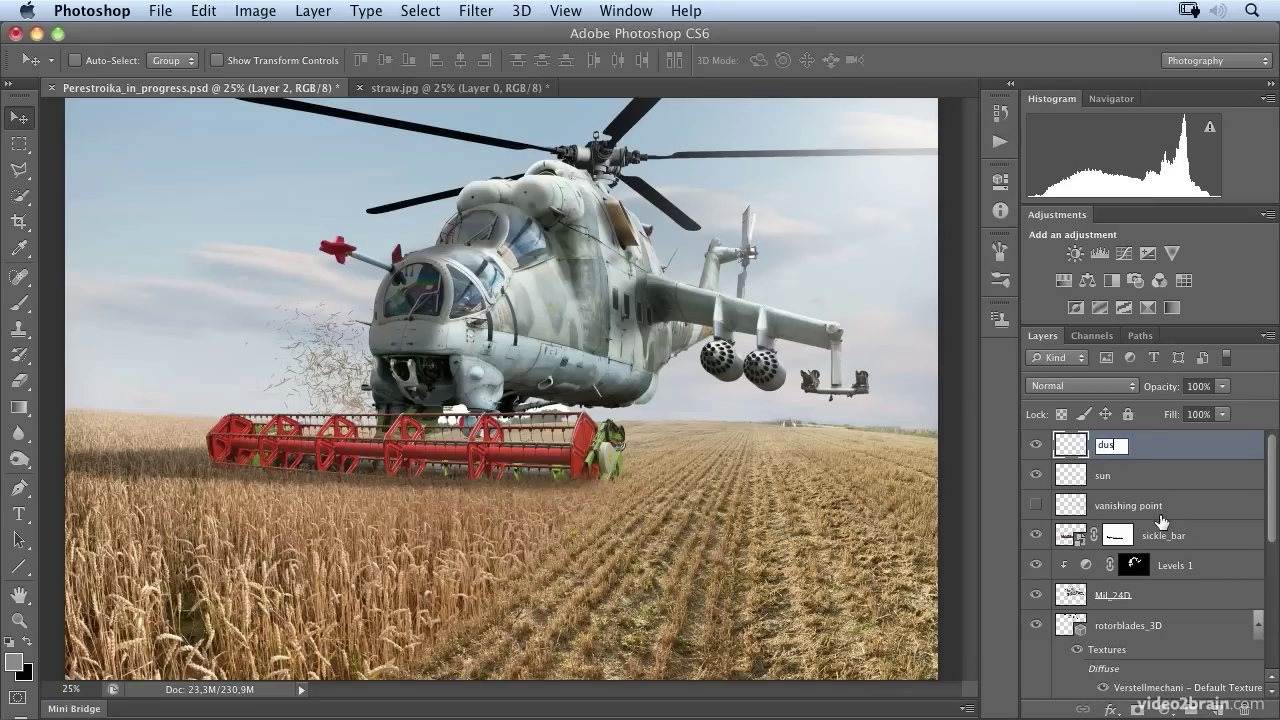
type("white")
key("Return")
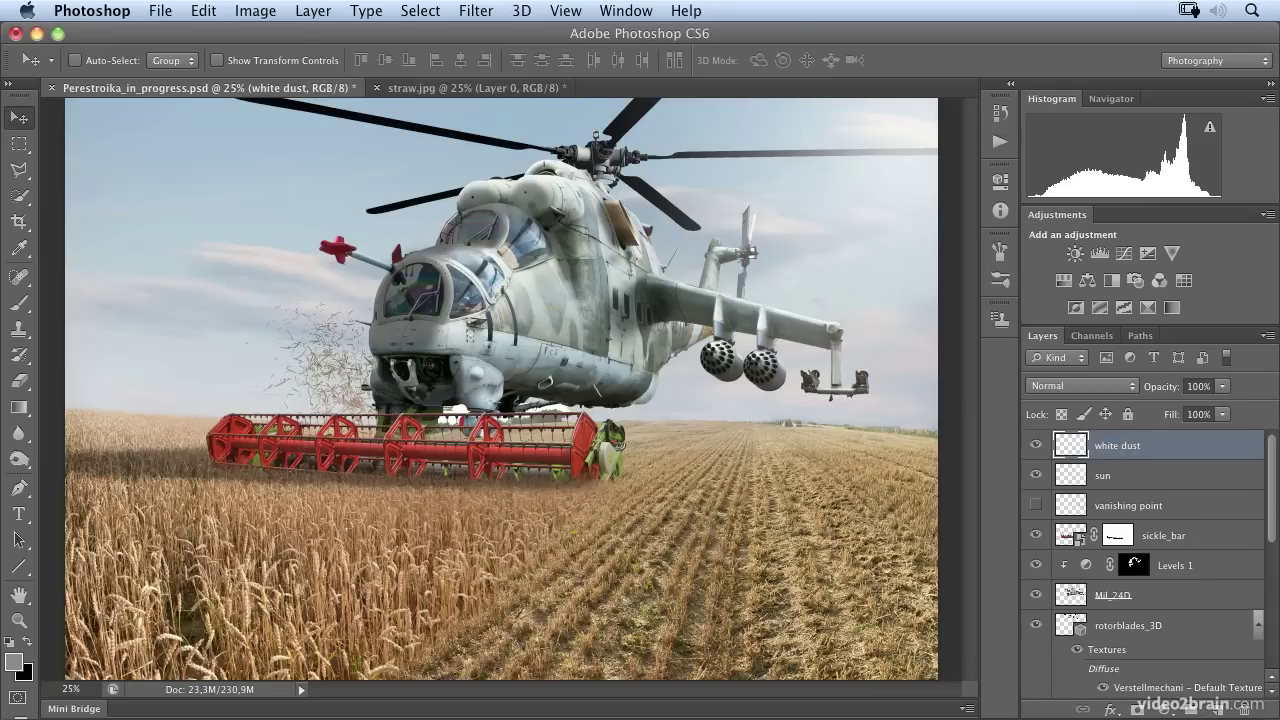
With the Brush tool active, load the Special Effect Brushes set from the brush preset options.
left_click(999, 252)
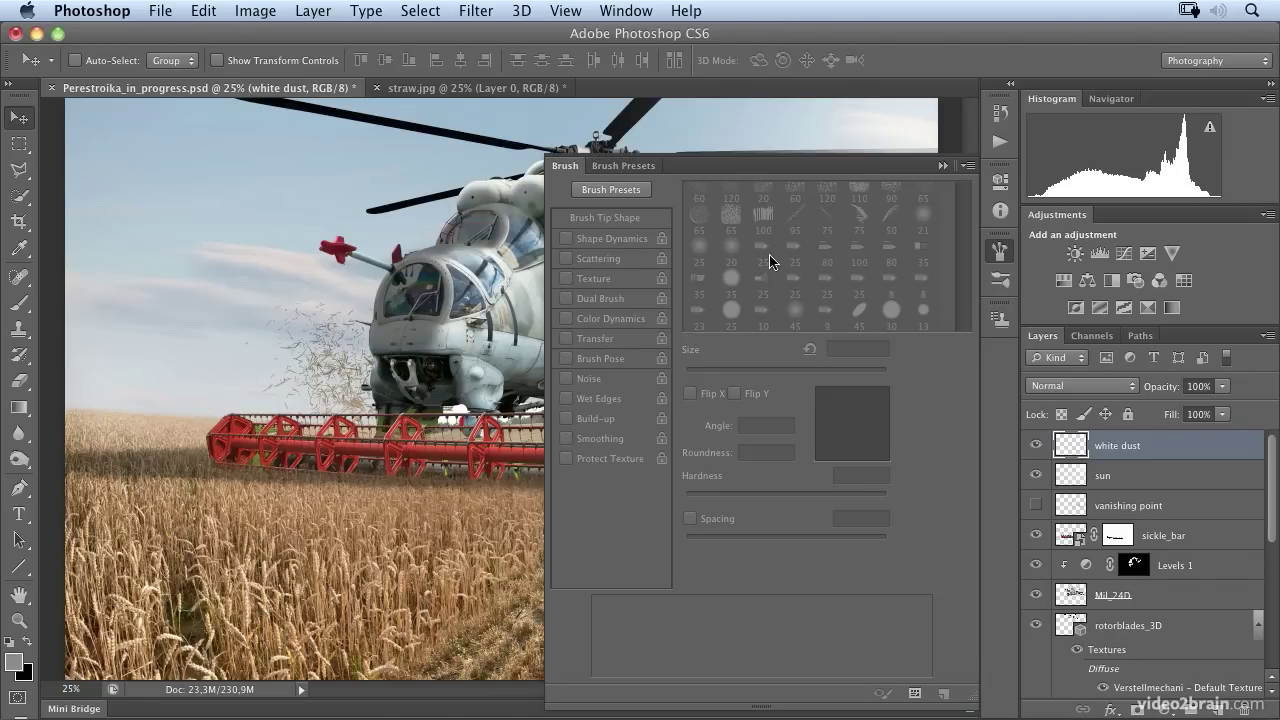
key("b")
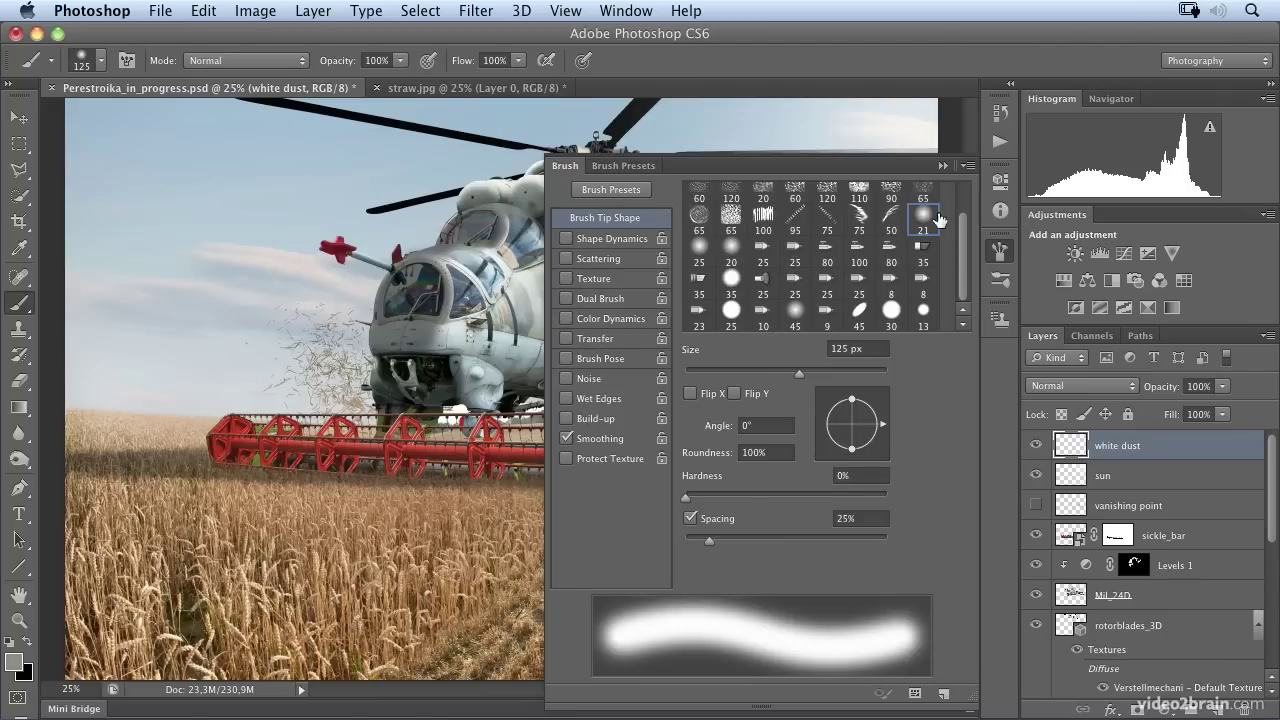
left_click(613, 190)
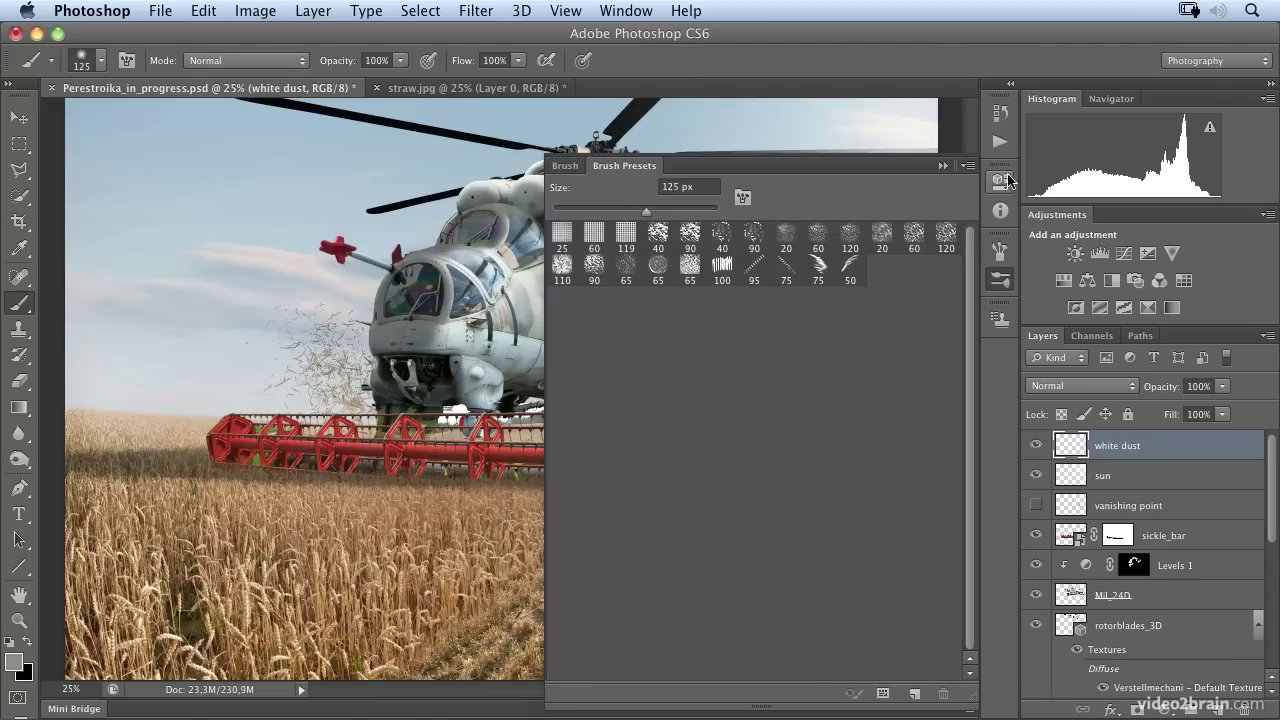
left_click(966, 166)
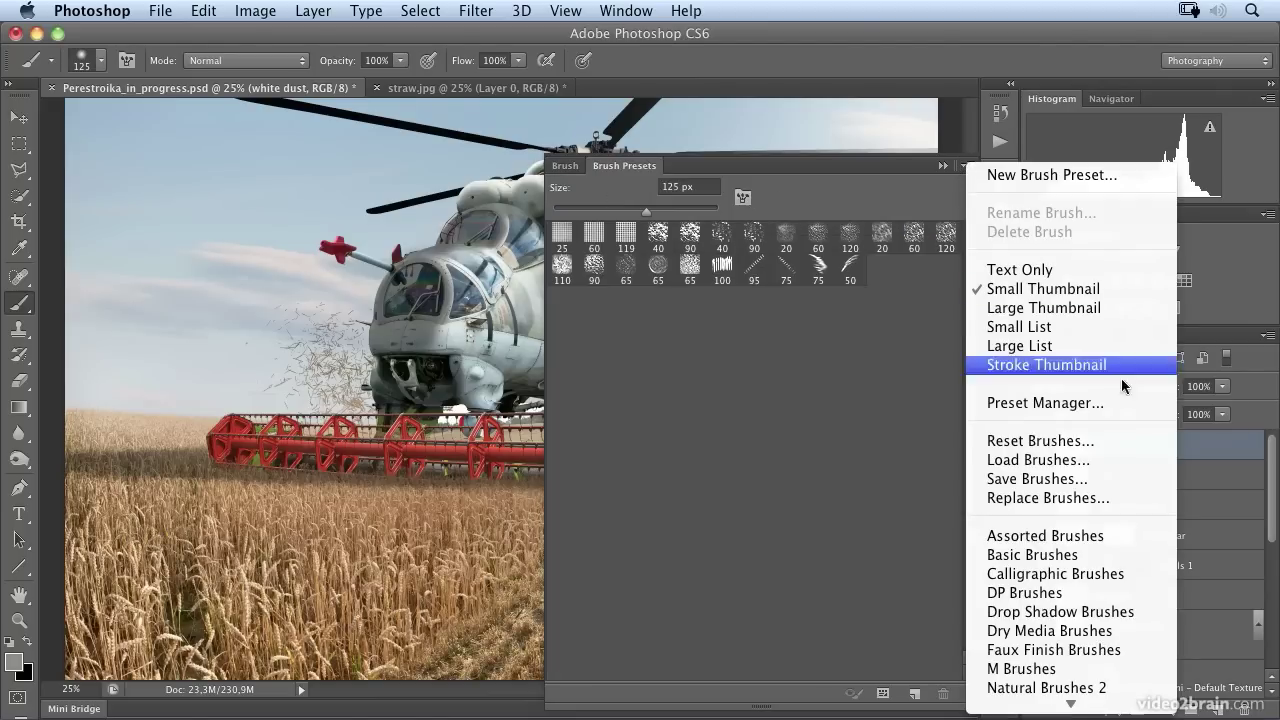
mouse_move(1070, 703)
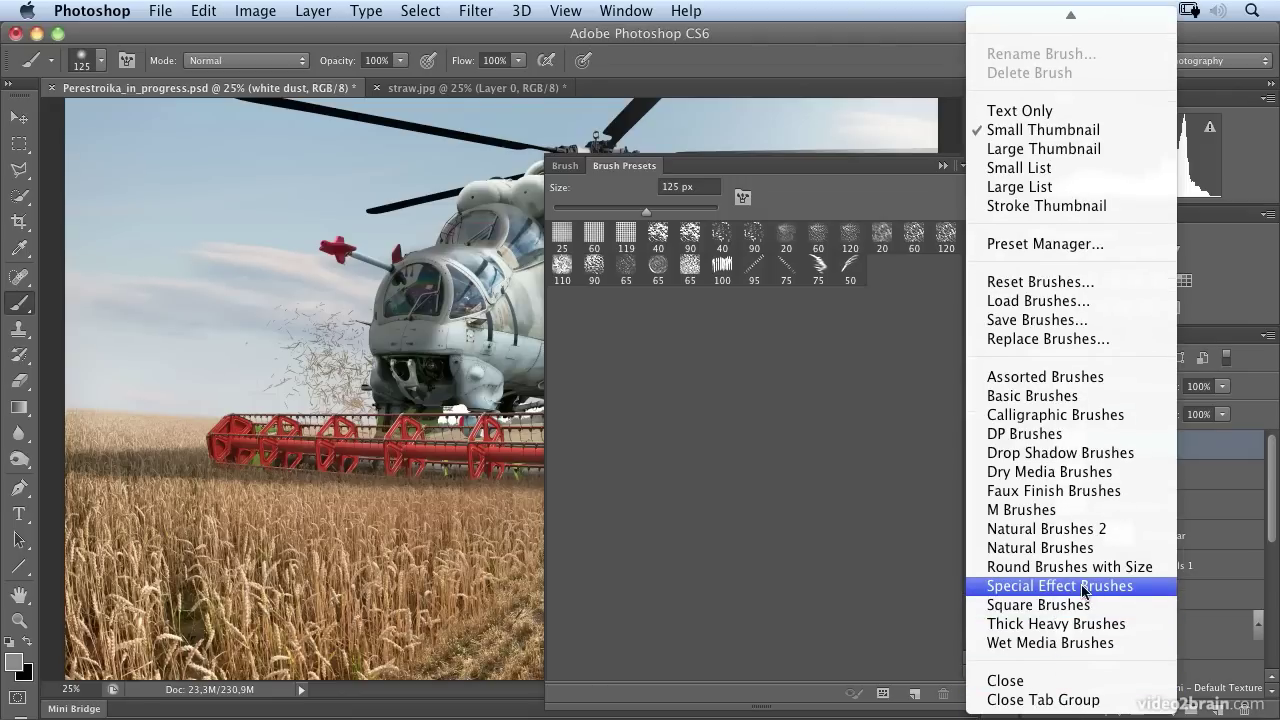
left_click(987, 588)
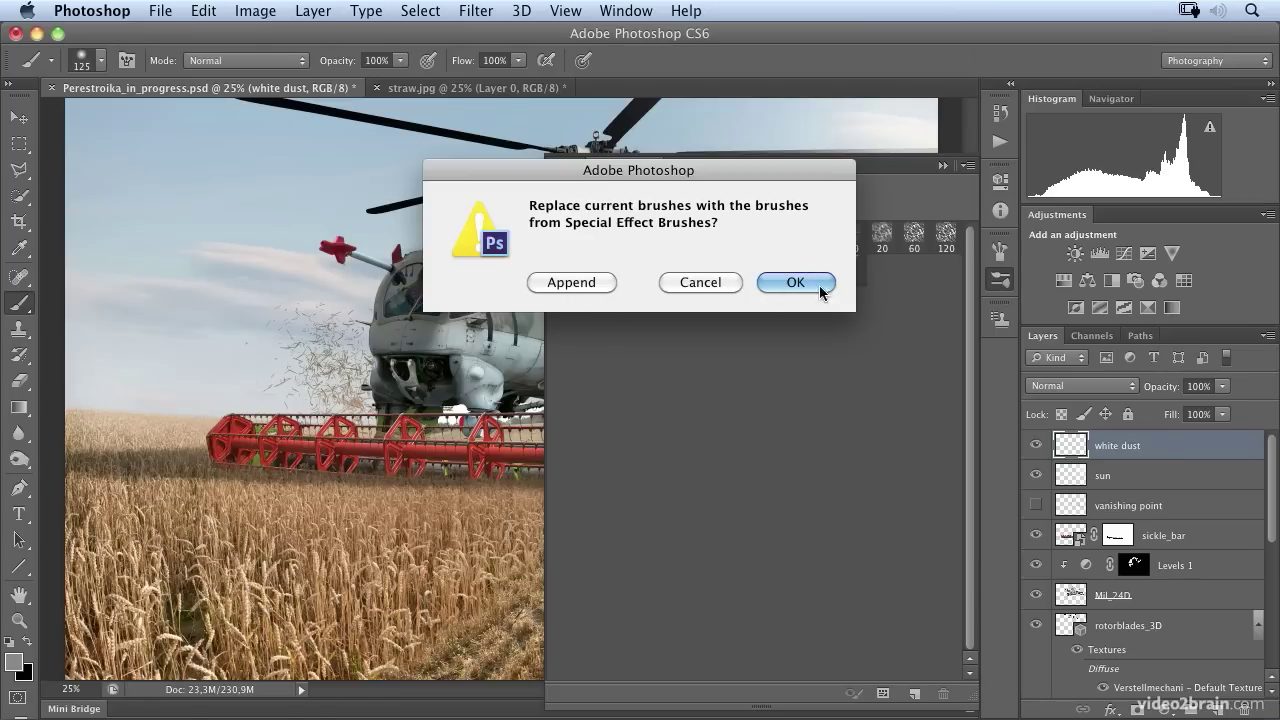
Replace the current brushes with the Special Effect set and pick the 48 px Scattered Roses tip.
left_click(794, 283)
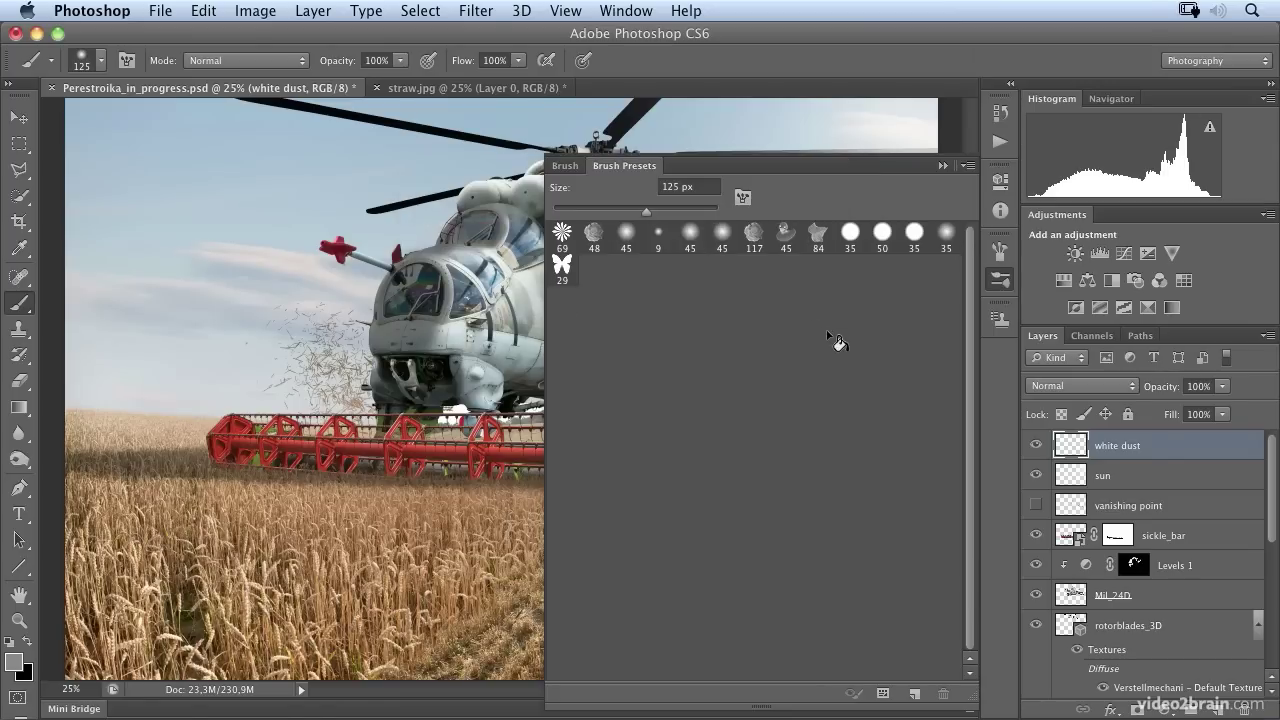
double_click(592, 240)
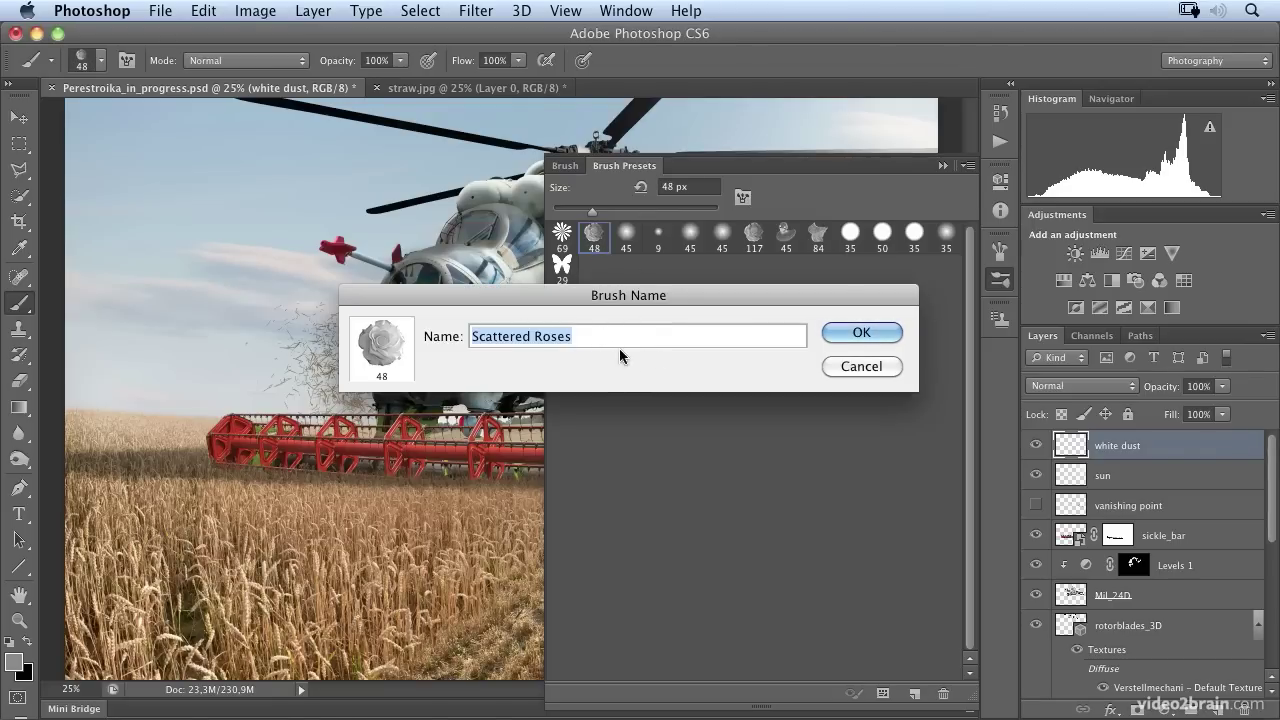
left_click(850, 333)
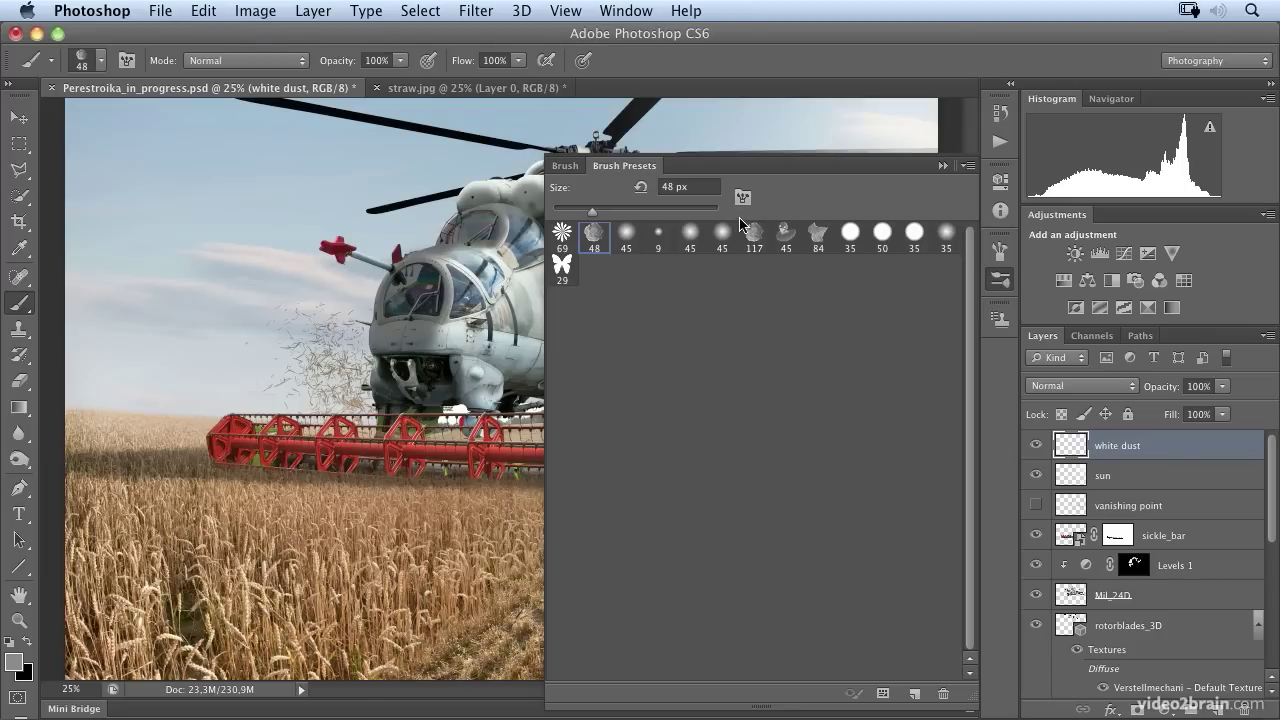
double_click(753, 246)
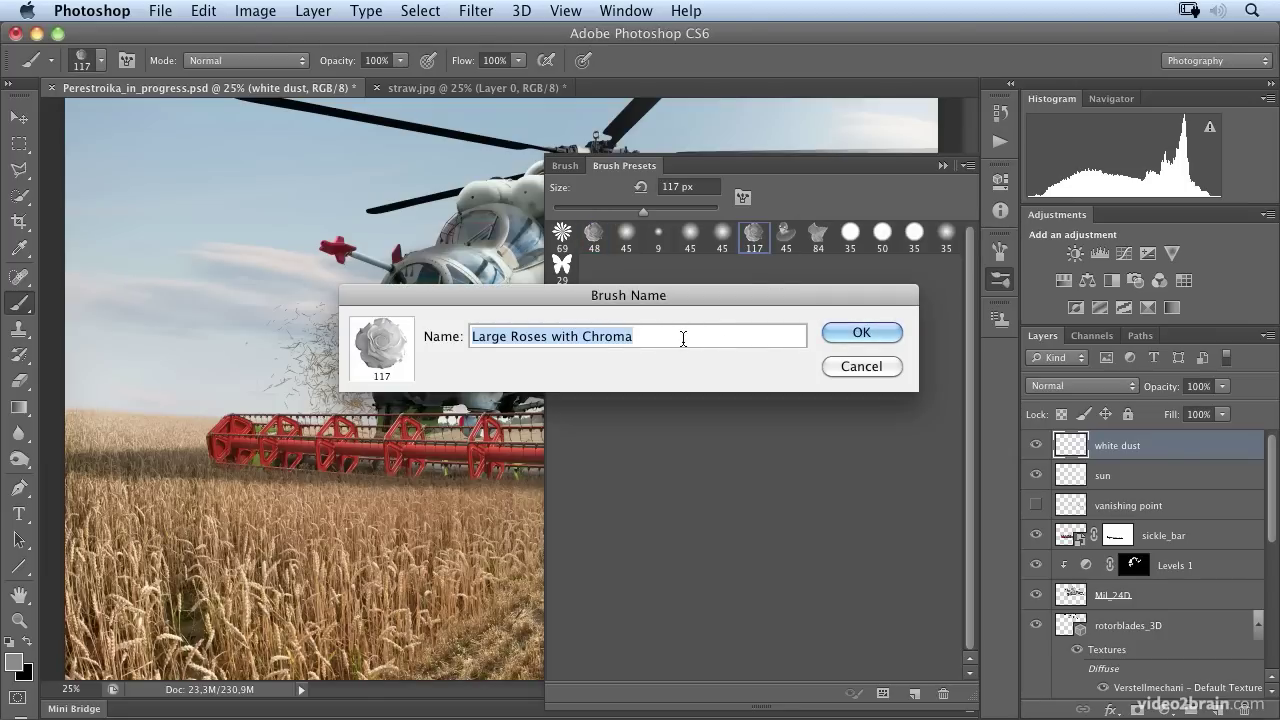
left_click(863, 367)
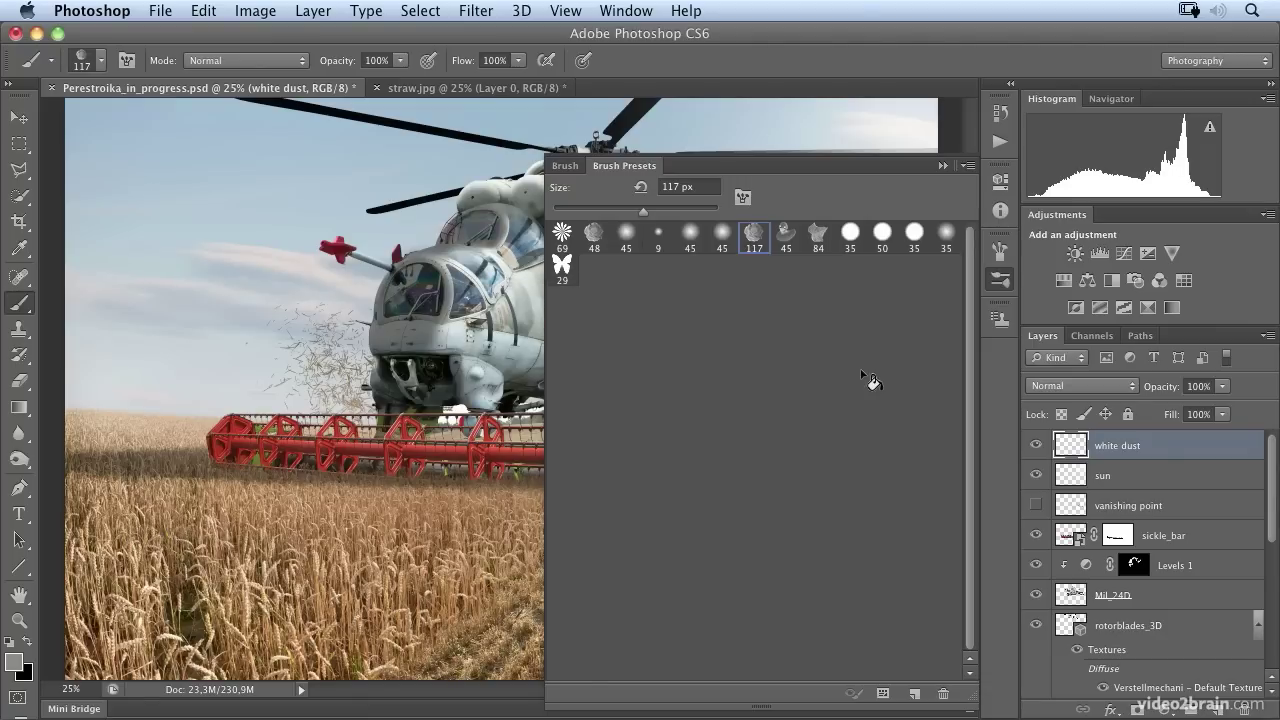
double_click(593, 238)
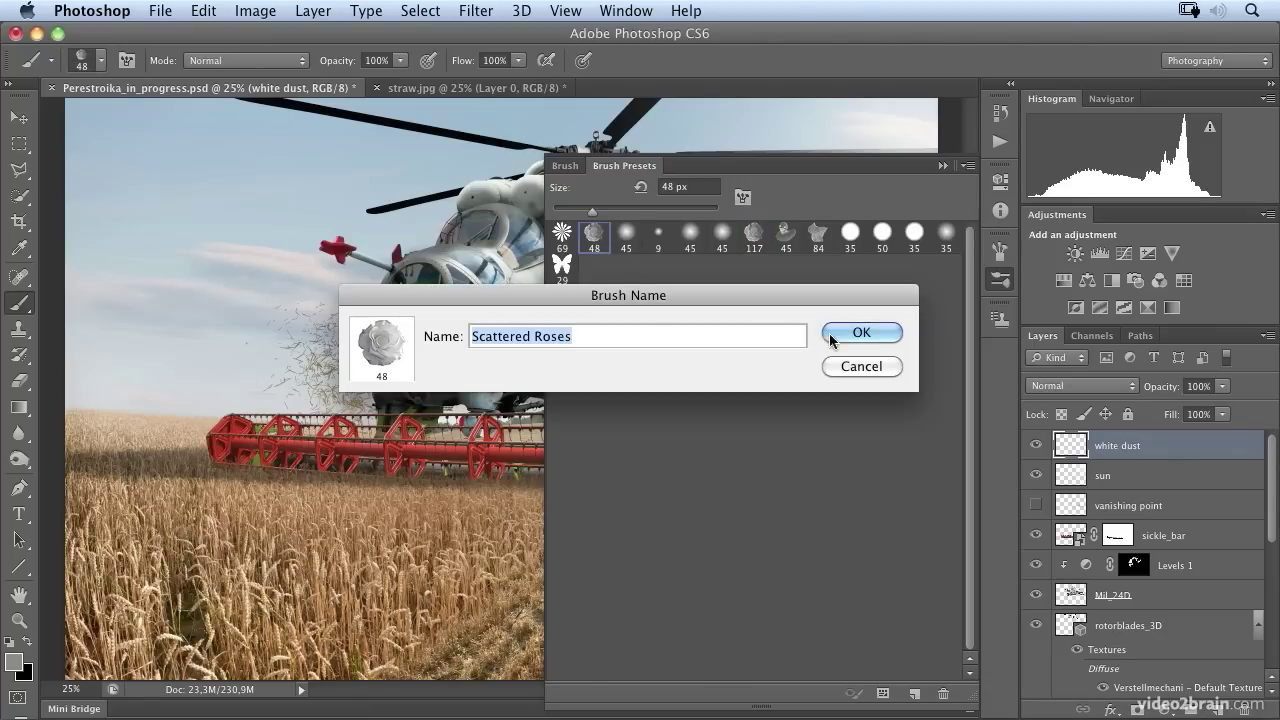
left_click(830, 333)
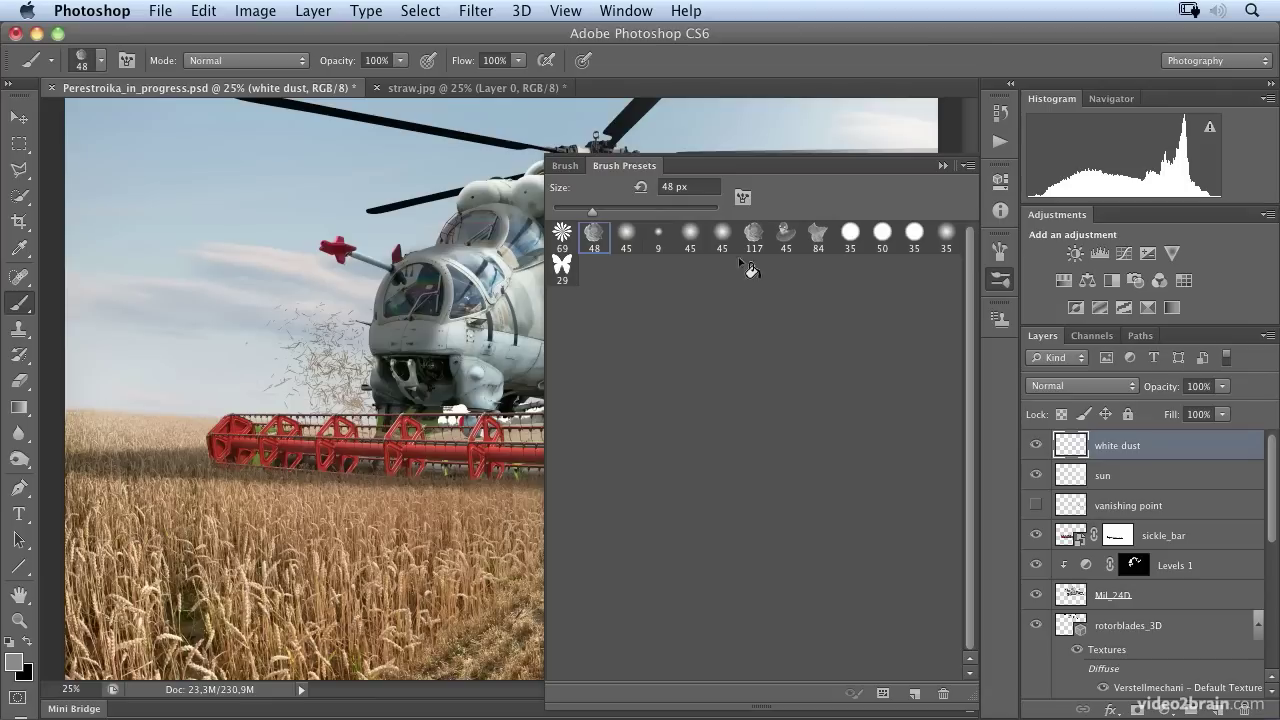
Enable Shape Dynamics, disable Scattering, and set Angle Jitter 19%, Roundness Jitter 31%, Minimum Roundness 49%.
left_click(742, 197)
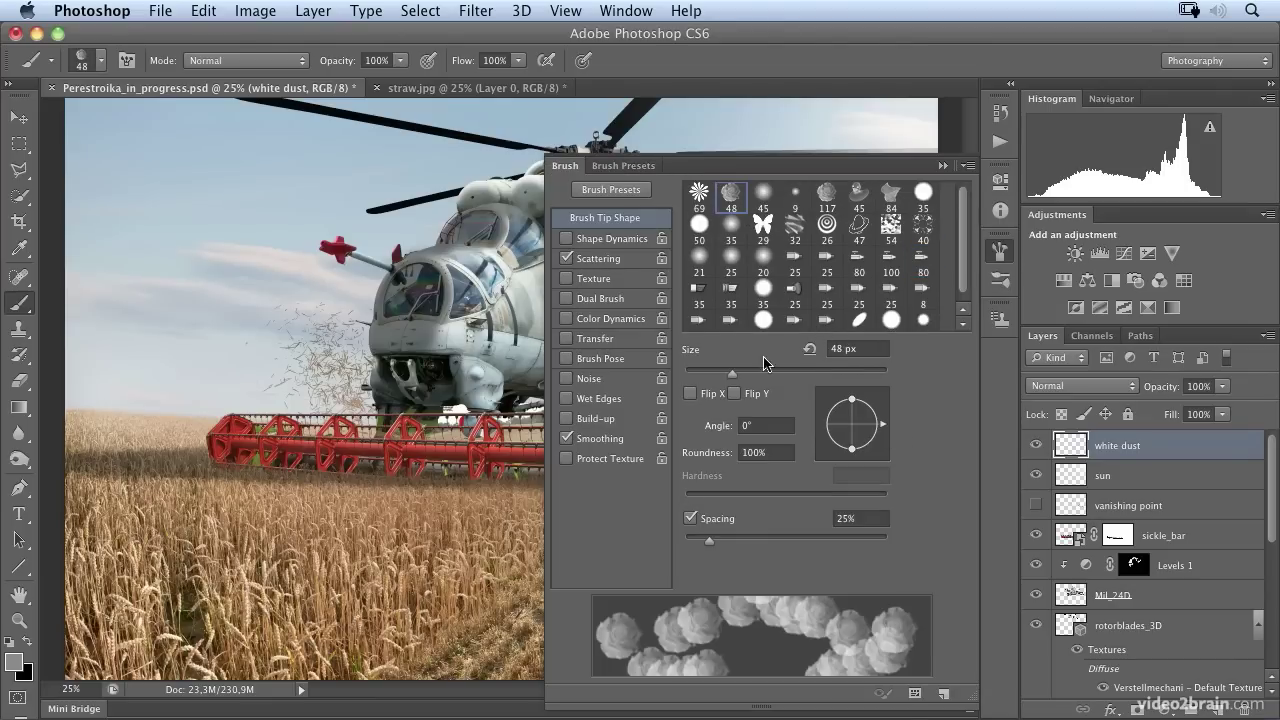
left_click(609, 239)
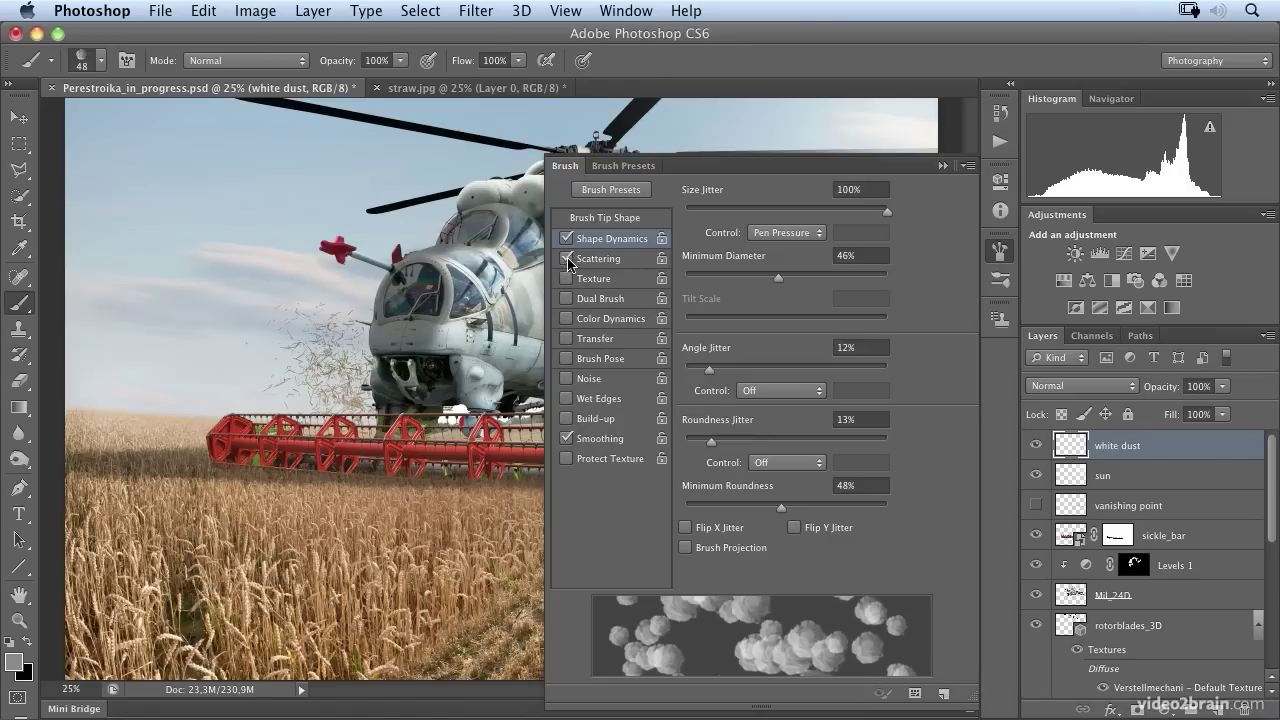
left_click(566, 260)
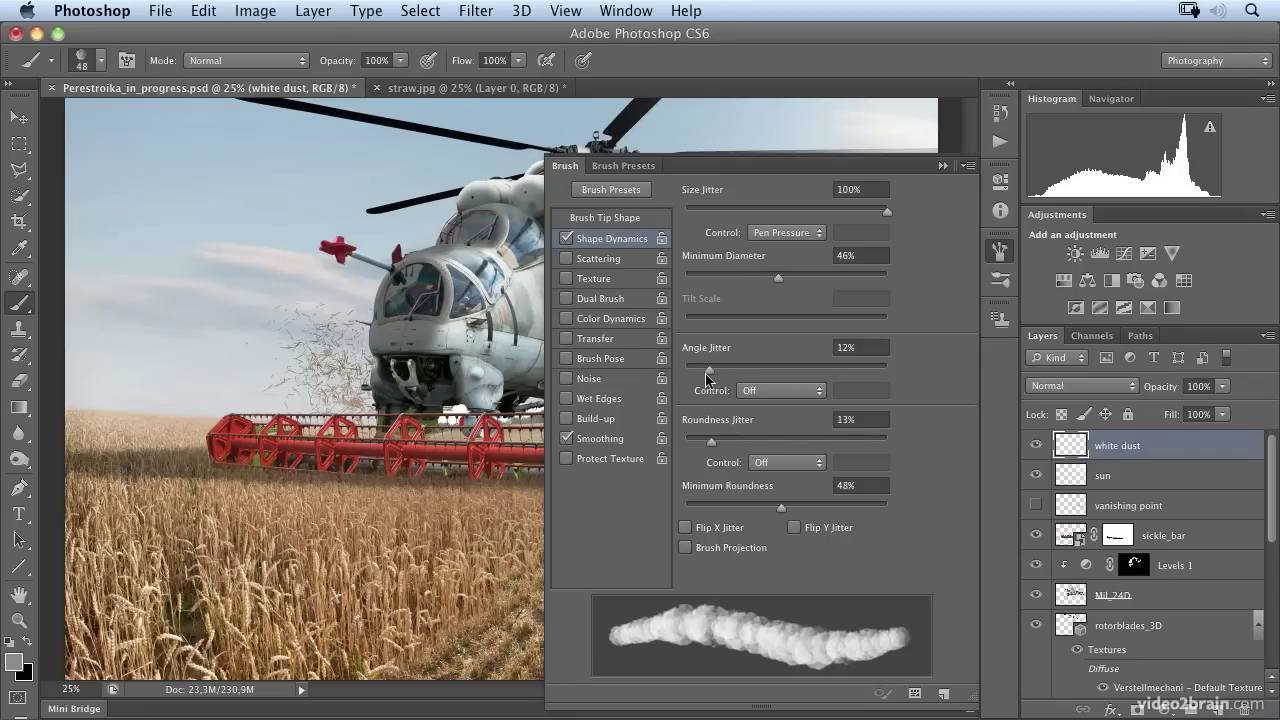
left_click_drag(706, 376, 668, 373)
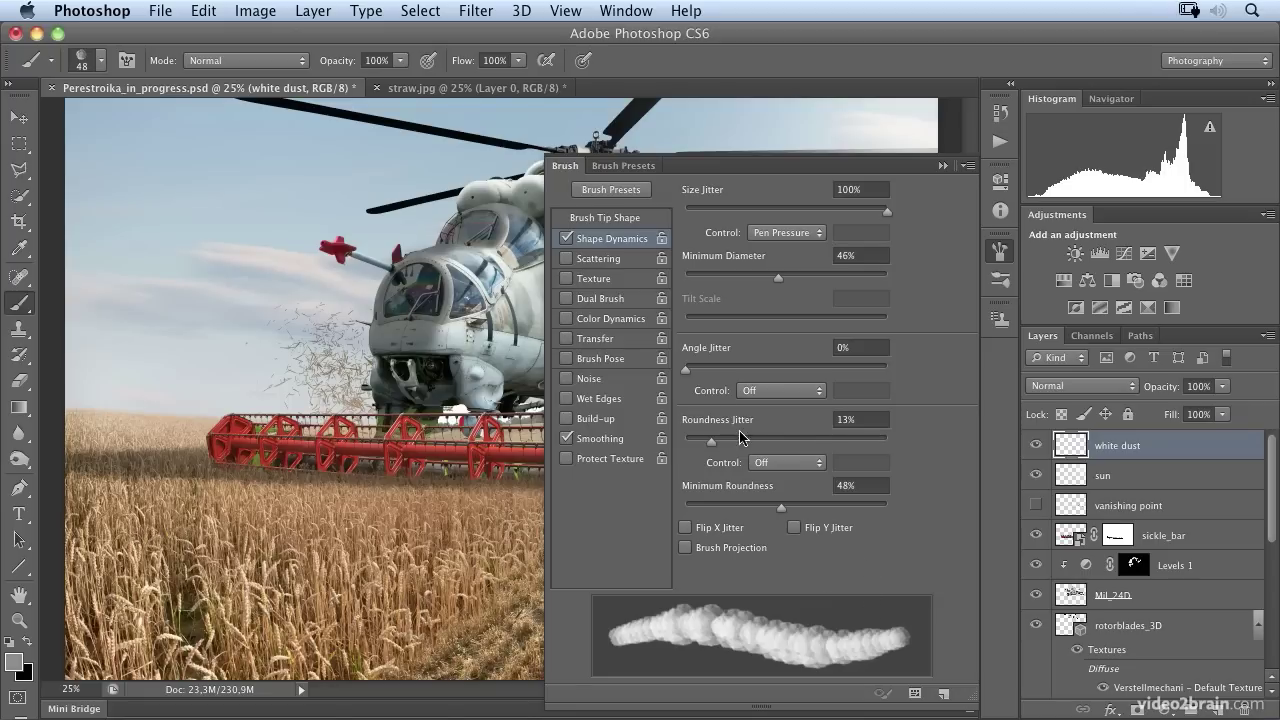
left_click_drag(686, 375, 919, 376)
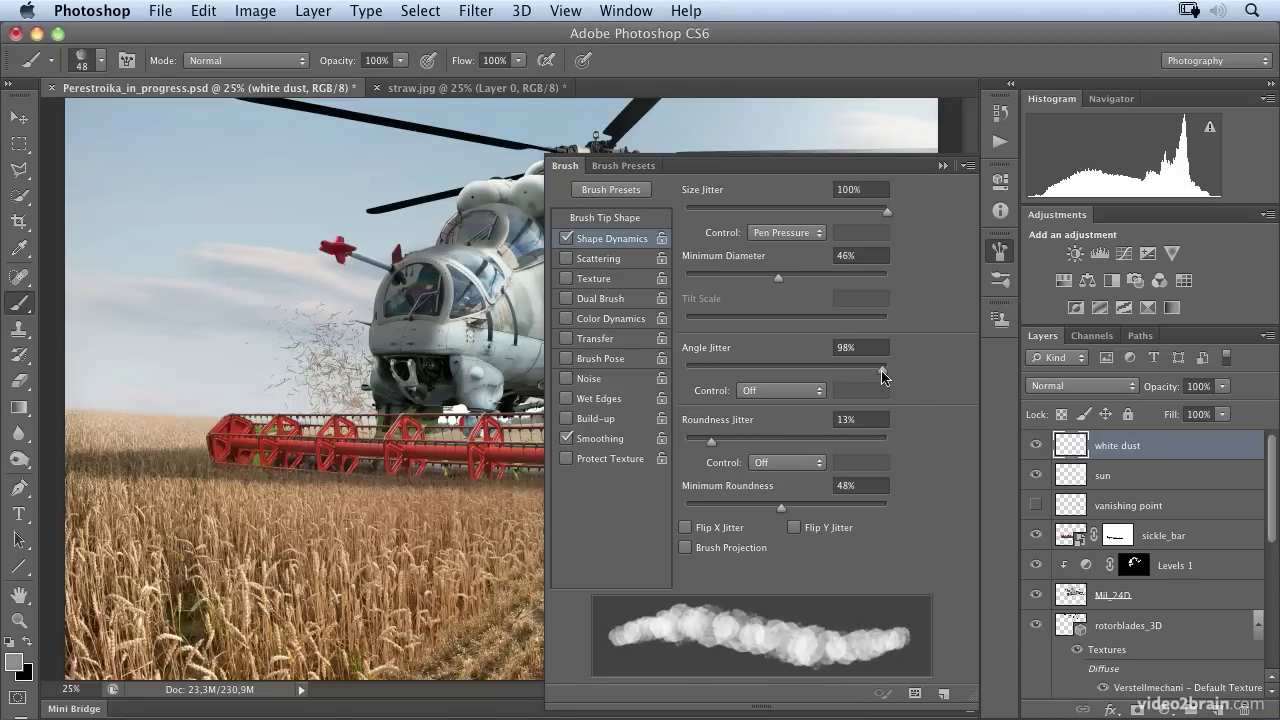
mouse_move(895, 369)
left_mouse_down()
mouse_move(697, 376)
mouse_move(719, 381)
left_mouse_up()
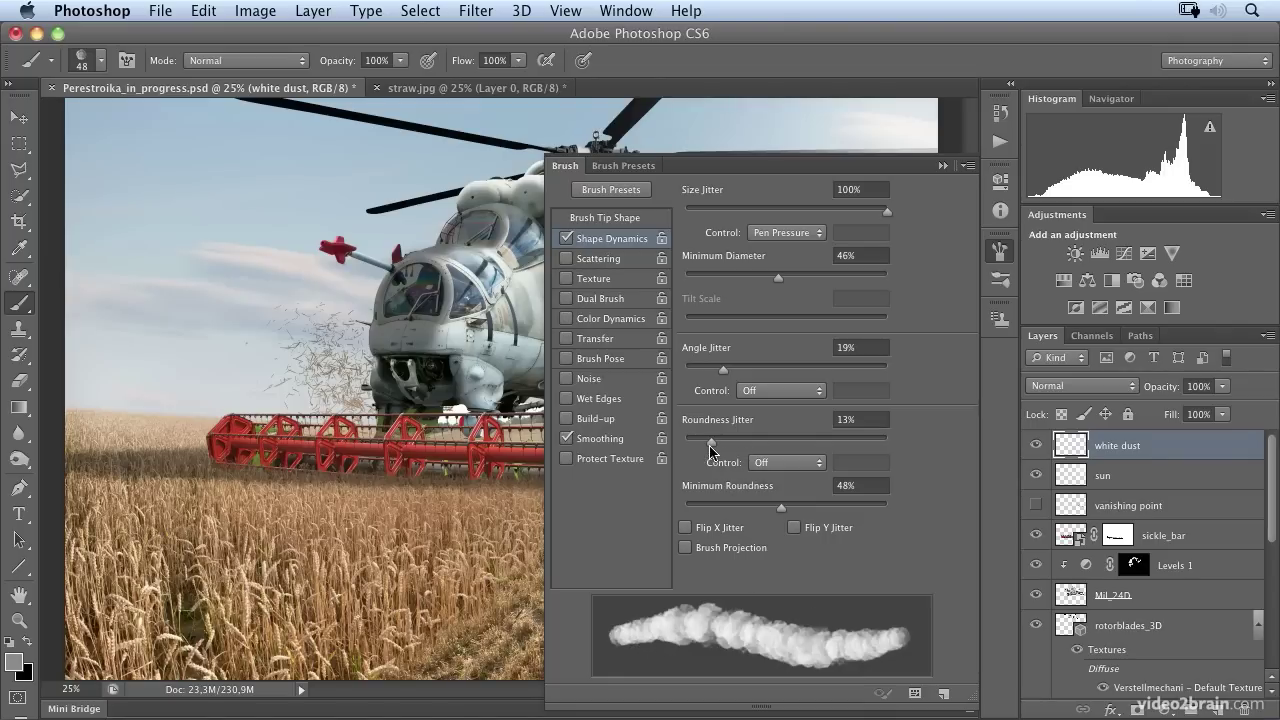
mouse_move(710, 447)
left_mouse_down()
mouse_move(658, 442)
mouse_move(763, 451)
mouse_move(749, 452)
left_mouse_up()
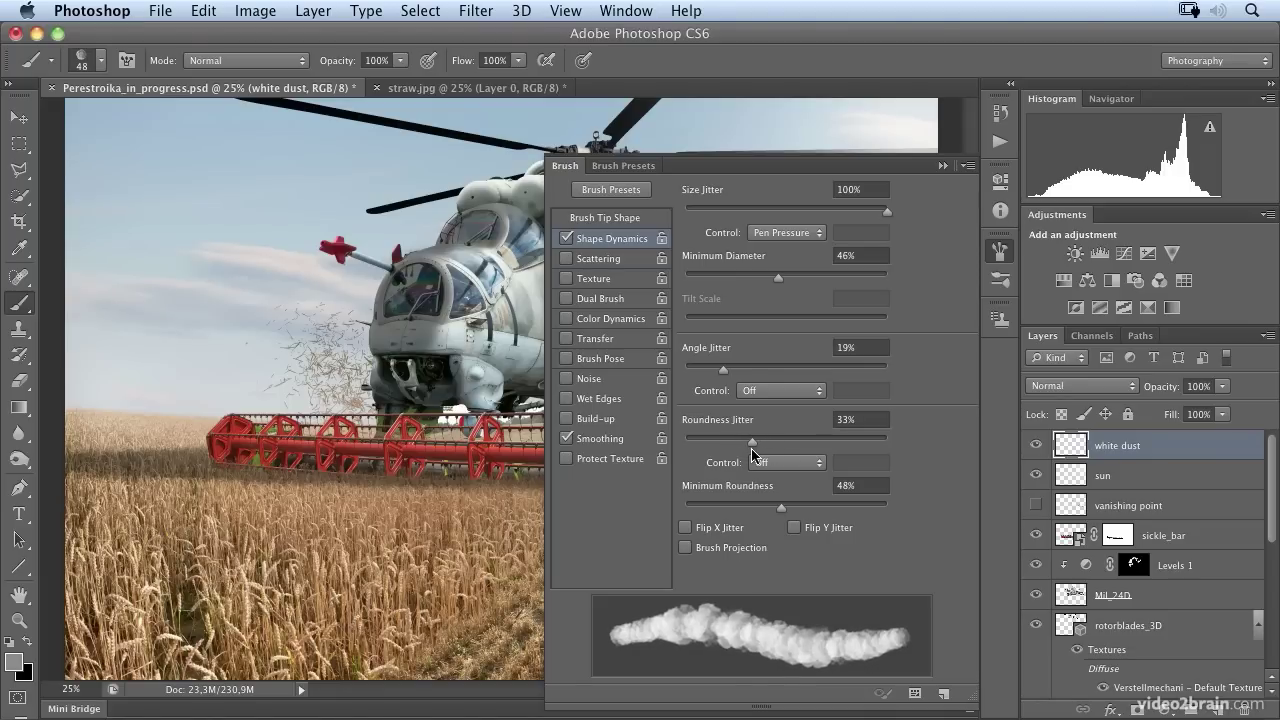
mouse_move(751, 450)
left_mouse_down()
mouse_move(855, 462)
mouse_move(748, 467)
left_mouse_up()
mouse_move(781, 515)
left_mouse_down()
mouse_move(791, 511)
mouse_move(776, 510)
left_mouse_up()
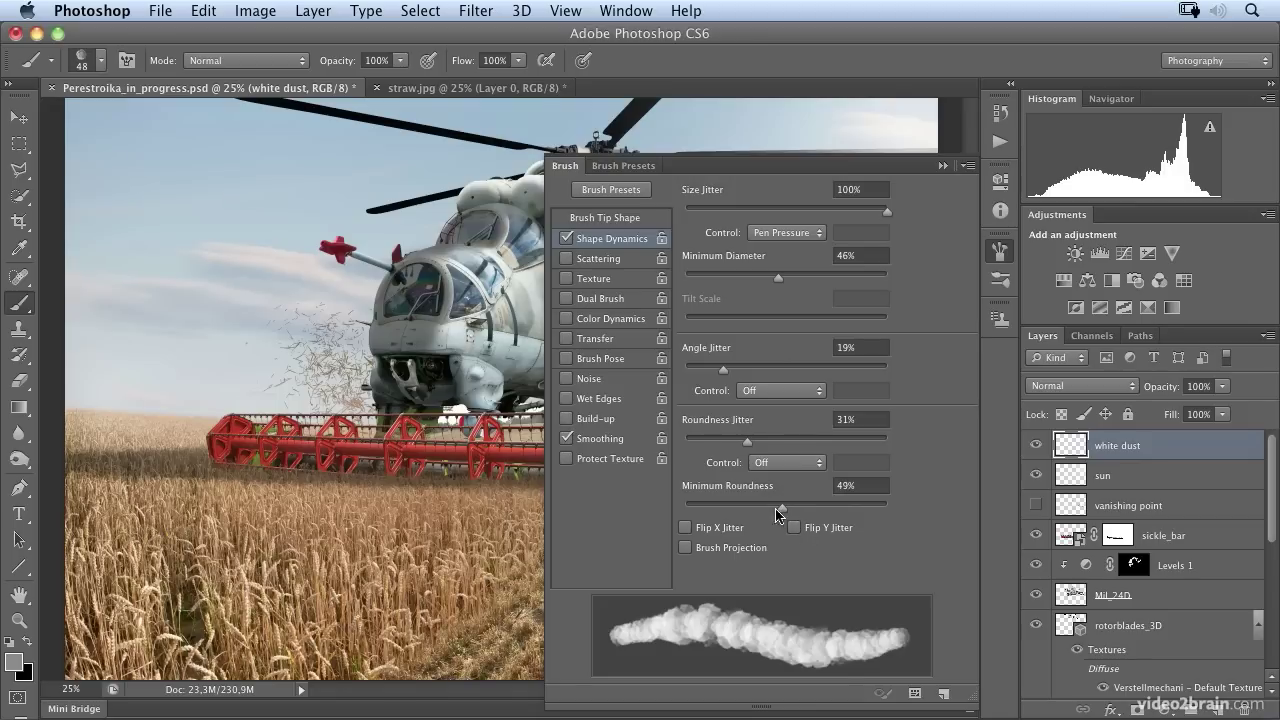
Turn Scattering back on with a lower 15% scatter and Count 1, then close the Brush panel.
left_click(566, 261)
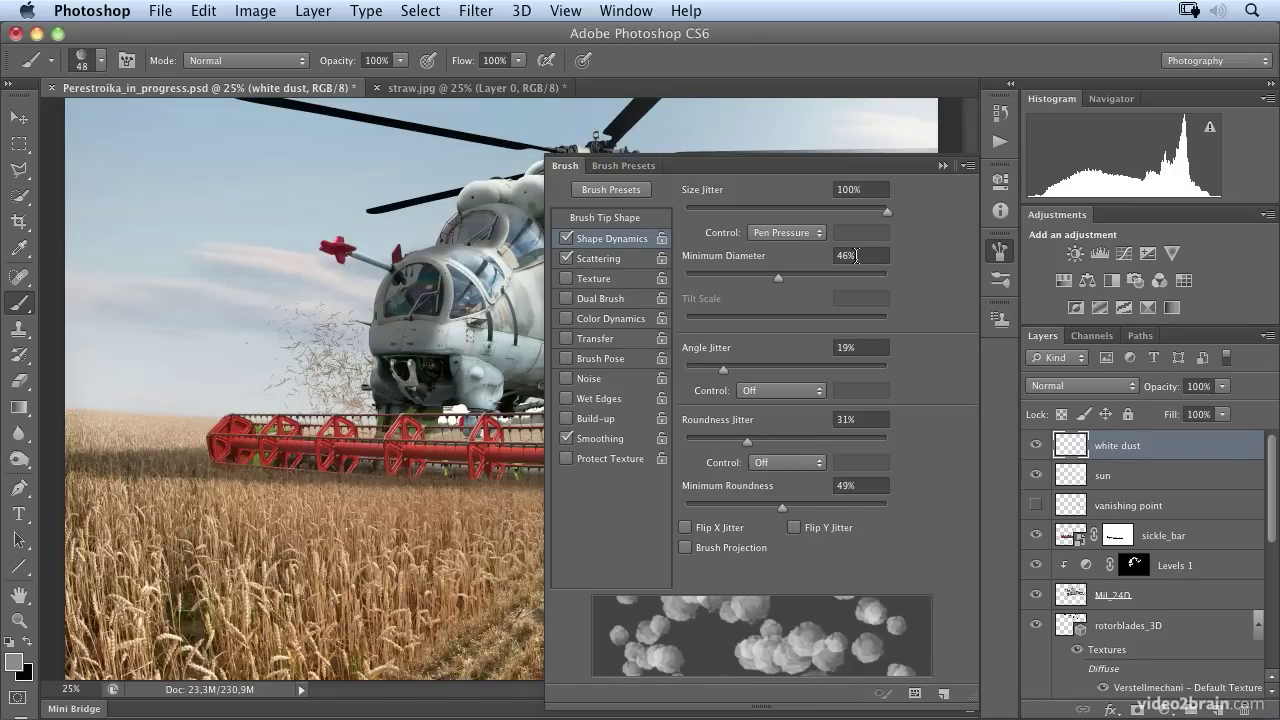
left_click(594, 262)
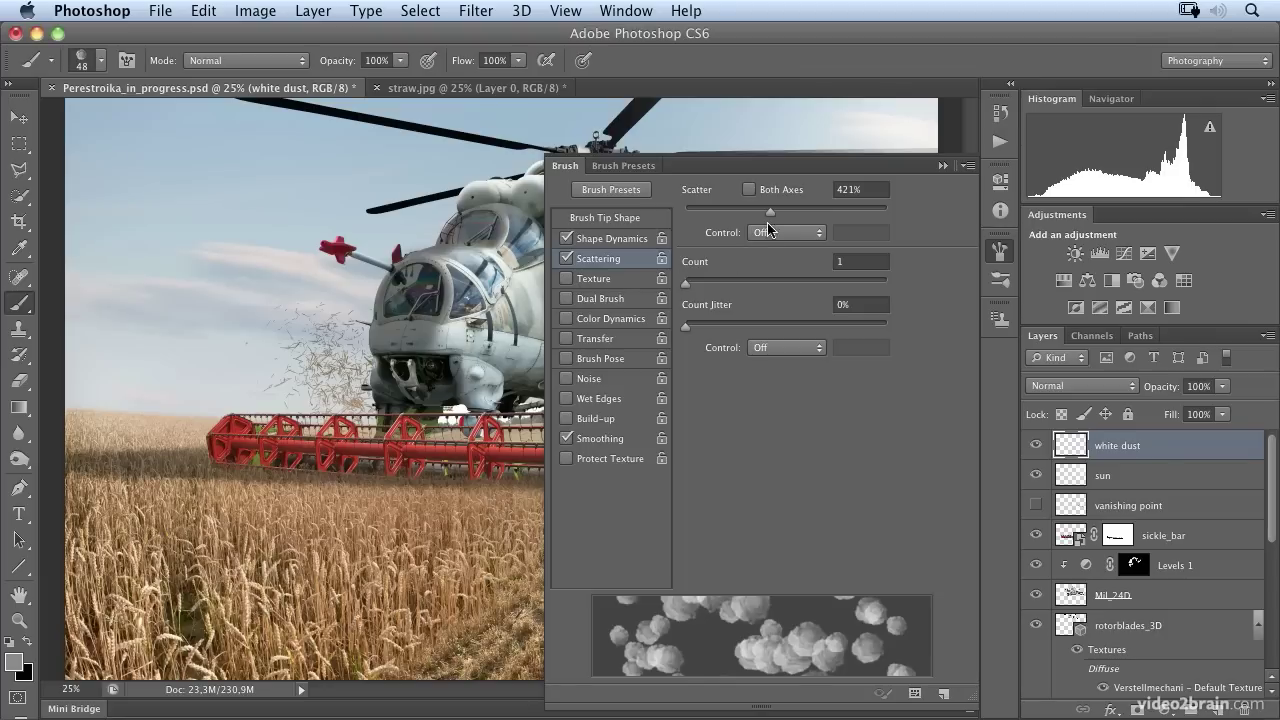
left_click_drag(767, 216, 688, 222)
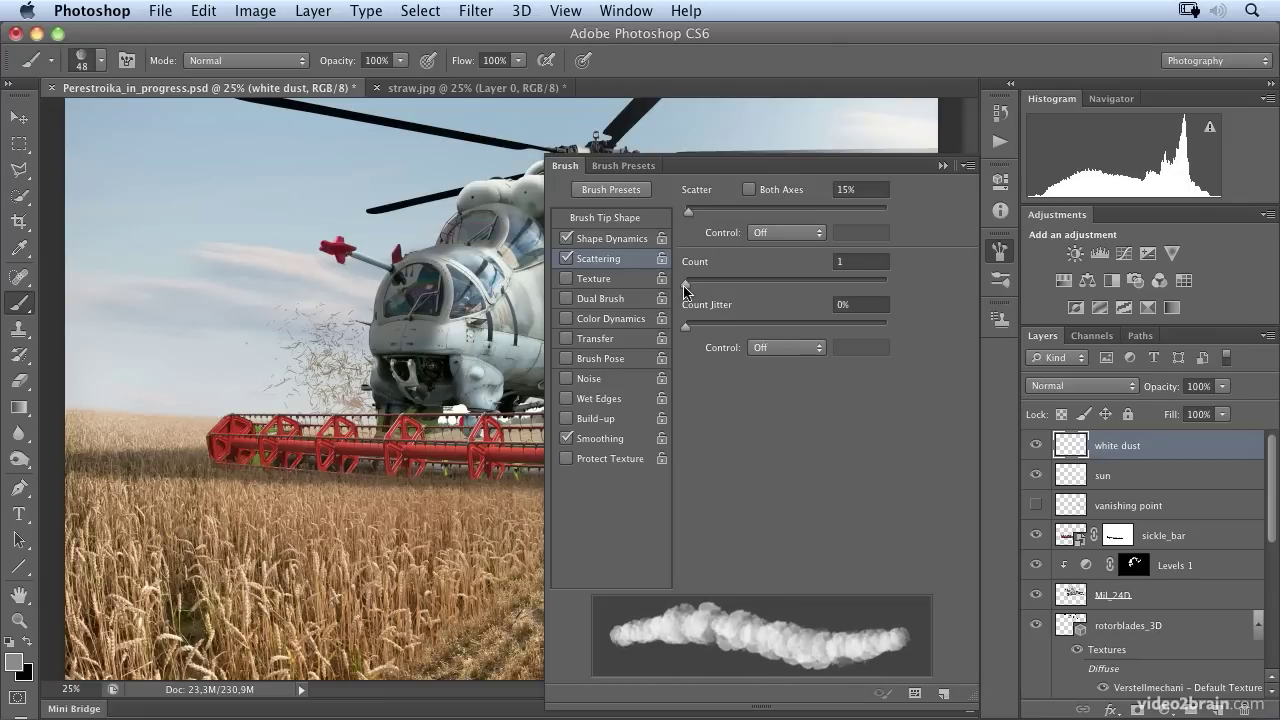
left_click_drag(686, 284, 698, 284)
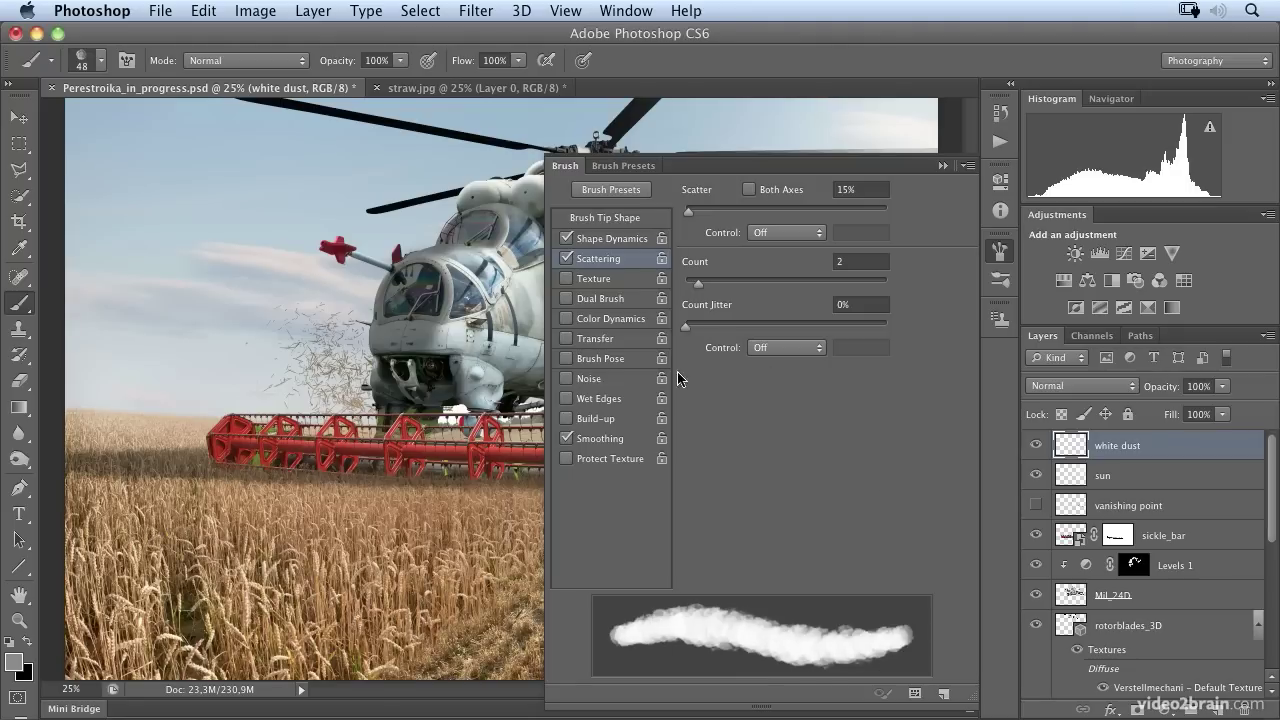
left_click_drag(693, 285, 686, 282)
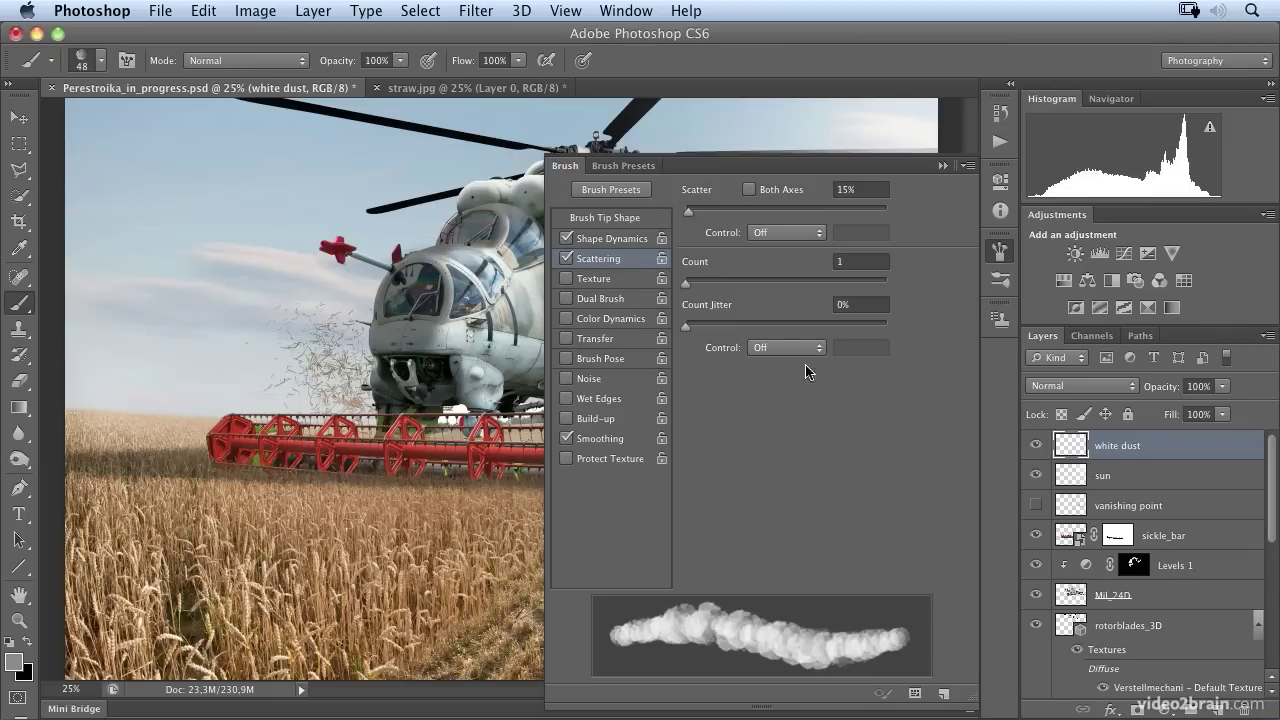
left_click(941, 166)
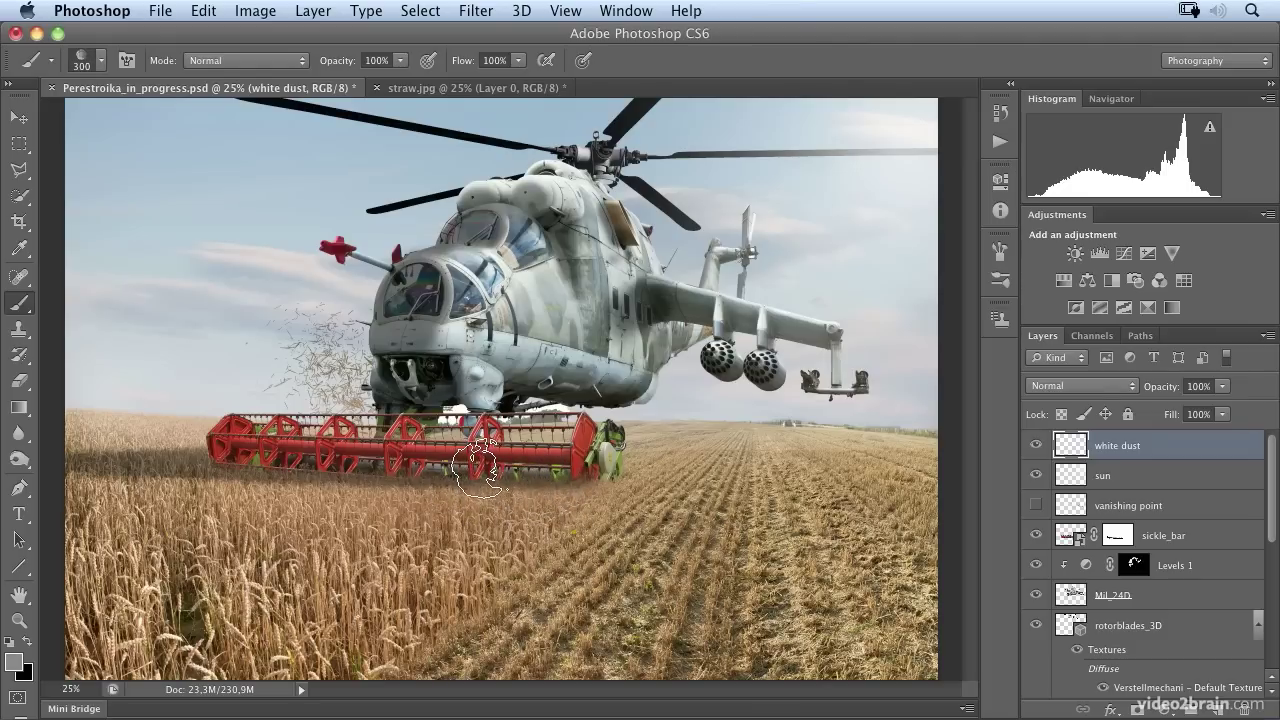
Swap to white, test a dust stroke along the sickle bar, then undo it.
key("x")
key("x")
left_click_drag(580, 485, 205, 474)
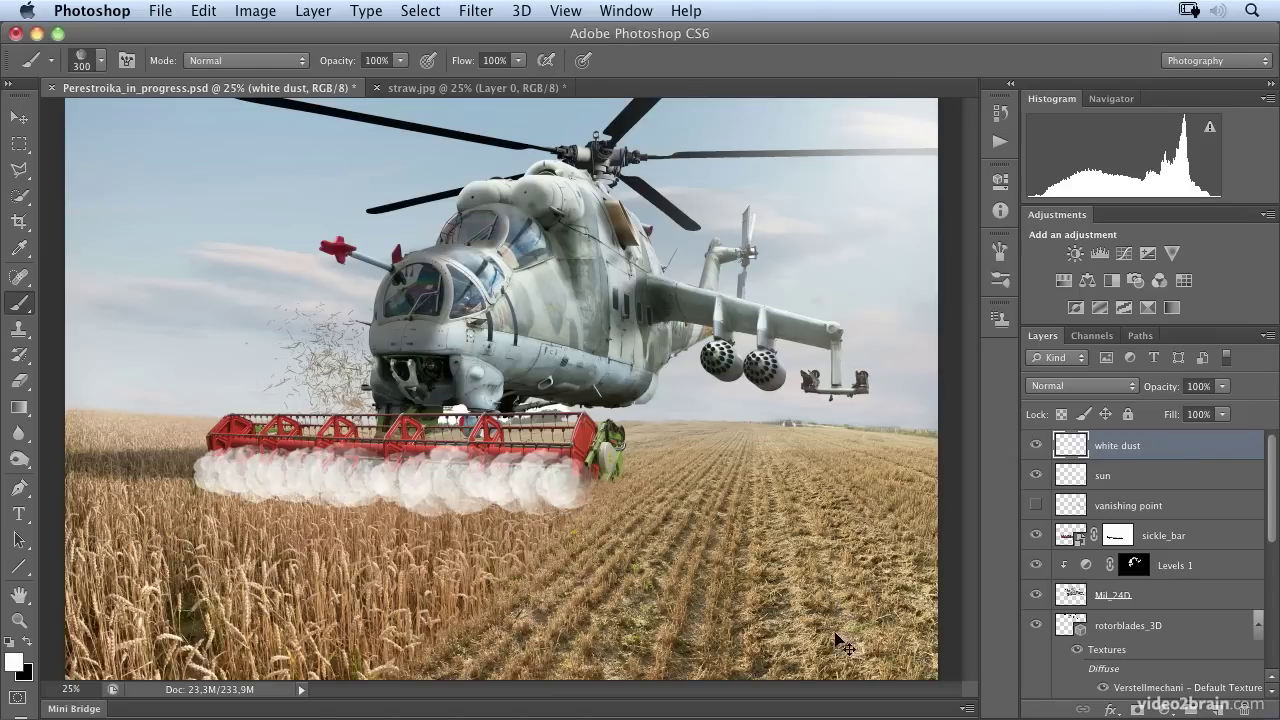
key("super+z")
At 20% opacity, paint white dust haze along the sickle bar, resizing the brush from 175 to 1300 px.
key("2")
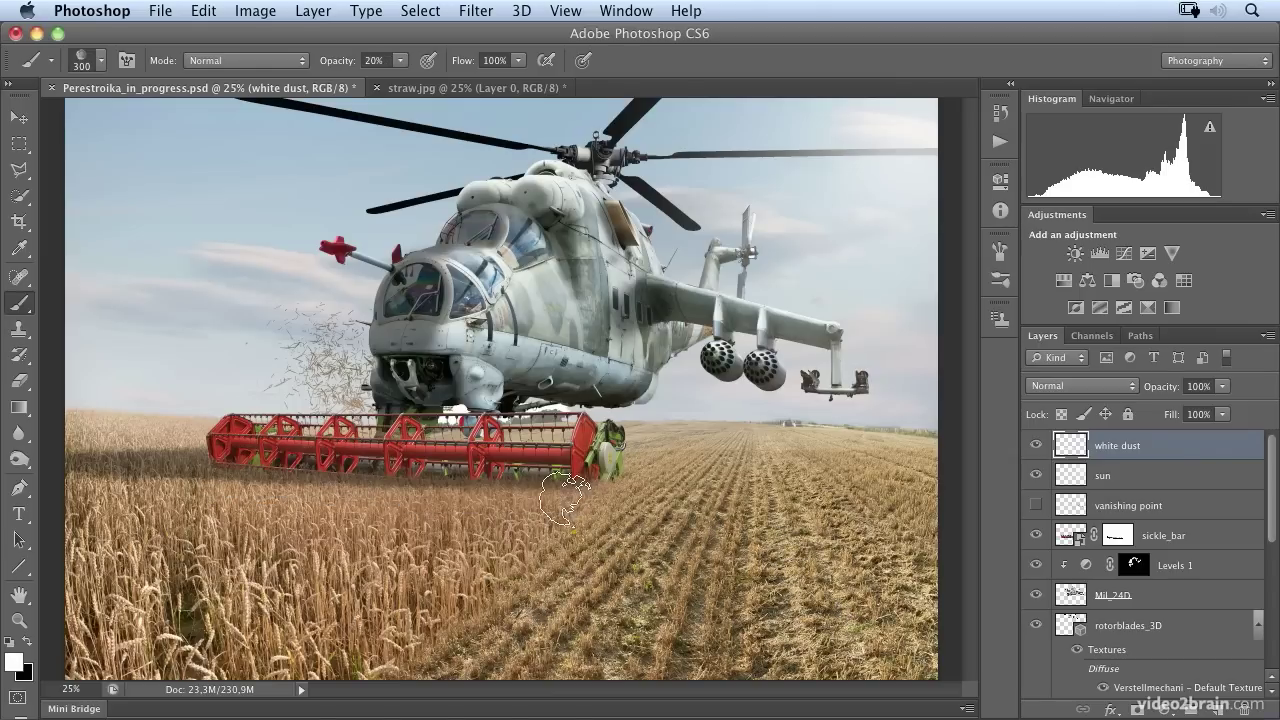
mouse_move(578, 480)
left_mouse_down()
mouse_move(374, 486)
mouse_move(425, 476)
mouse_move(268, 466)
mouse_move(287, 454)
mouse_move(220, 443)
mouse_move(250, 376)
mouse_move(300, 436)
mouse_move(225, 438)
mouse_move(205, 453)
mouse_move(181, 425)
mouse_move(280, 438)
mouse_move(234, 370)
mouse_move(298, 419)
mouse_move(255, 408)
mouse_move(278, 263)
mouse_move(330, 424)
mouse_move(252, 396)
mouse_move(340, 386)
mouse_move(276, 401)
mouse_move(304, 294)
mouse_move(265, 297)
mouse_move(395, 276)
mouse_move(368, 296)
mouse_move(390, 428)
left_mouse_up()
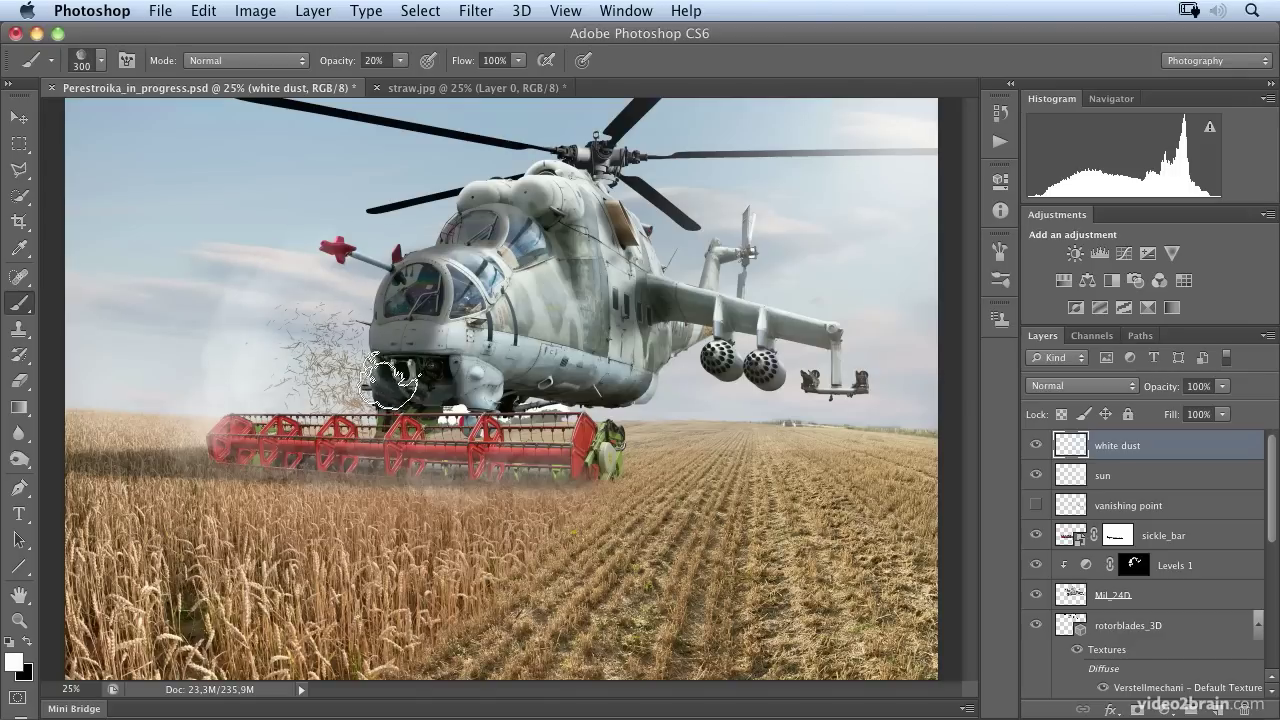
key("bracketleft")
key("bracketleft")
key("bracketleft")
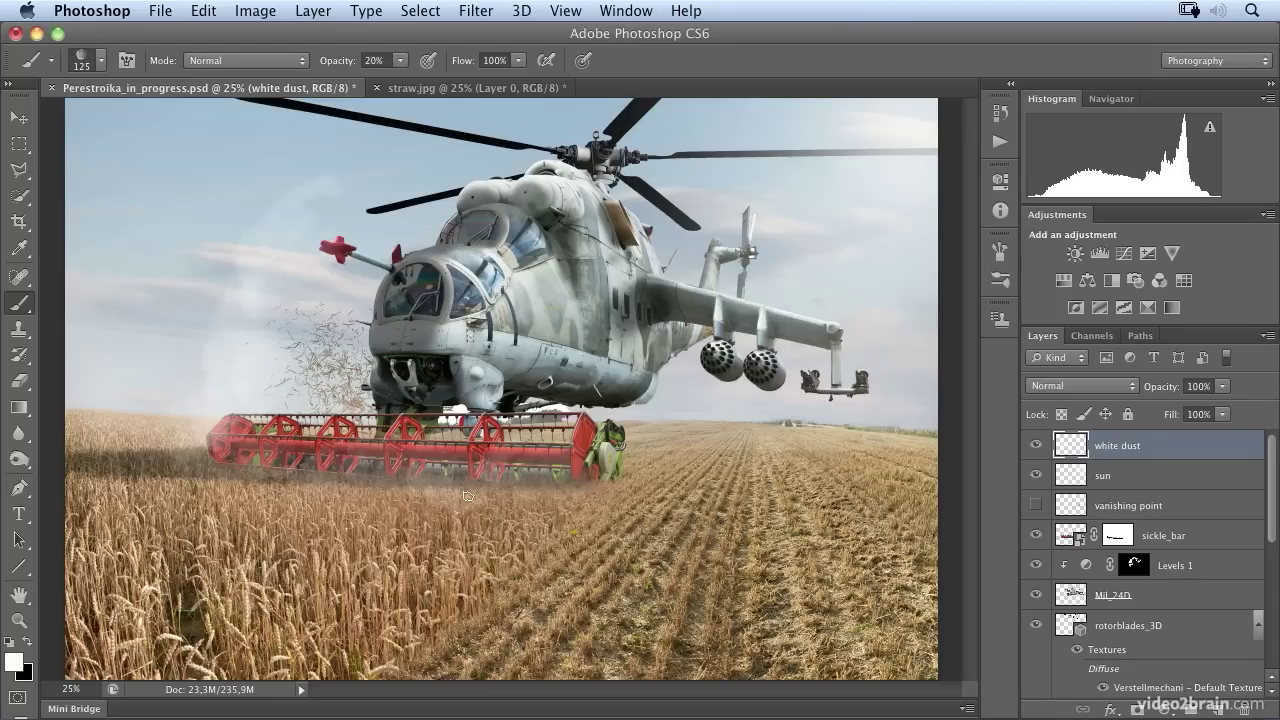
key("super+alt+z")
key("super+alt+z")
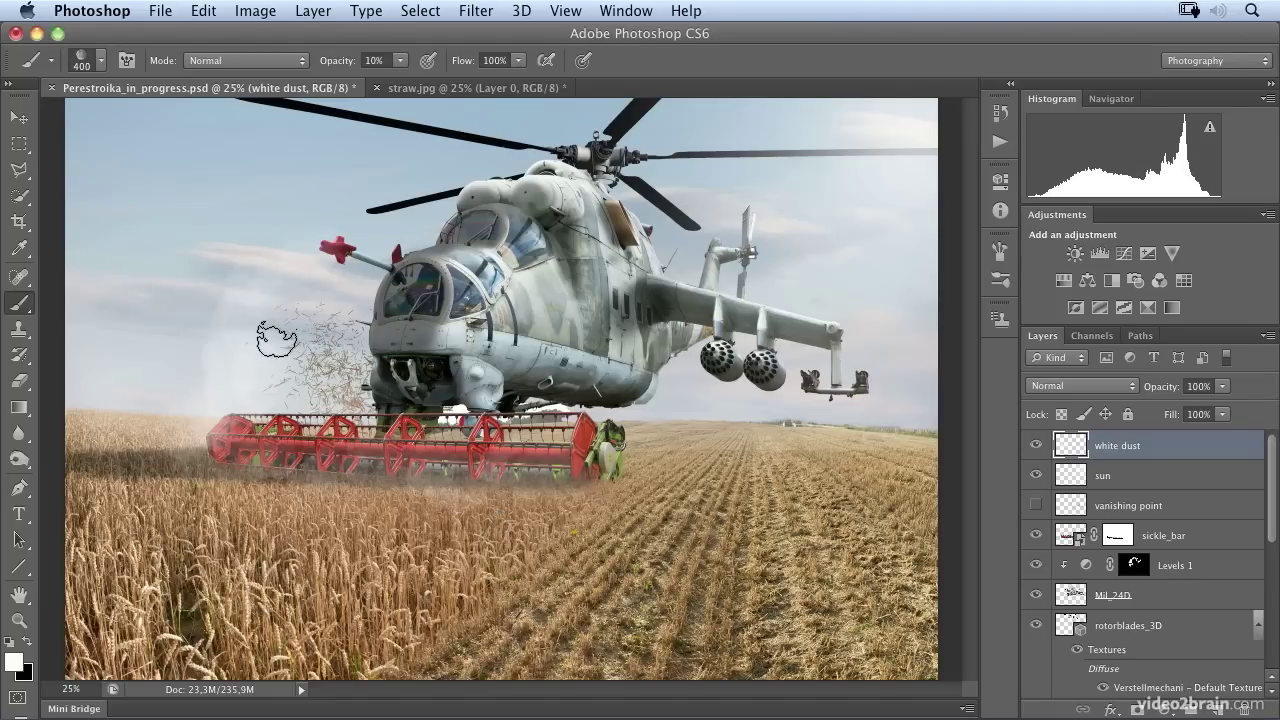
key("bracketright")
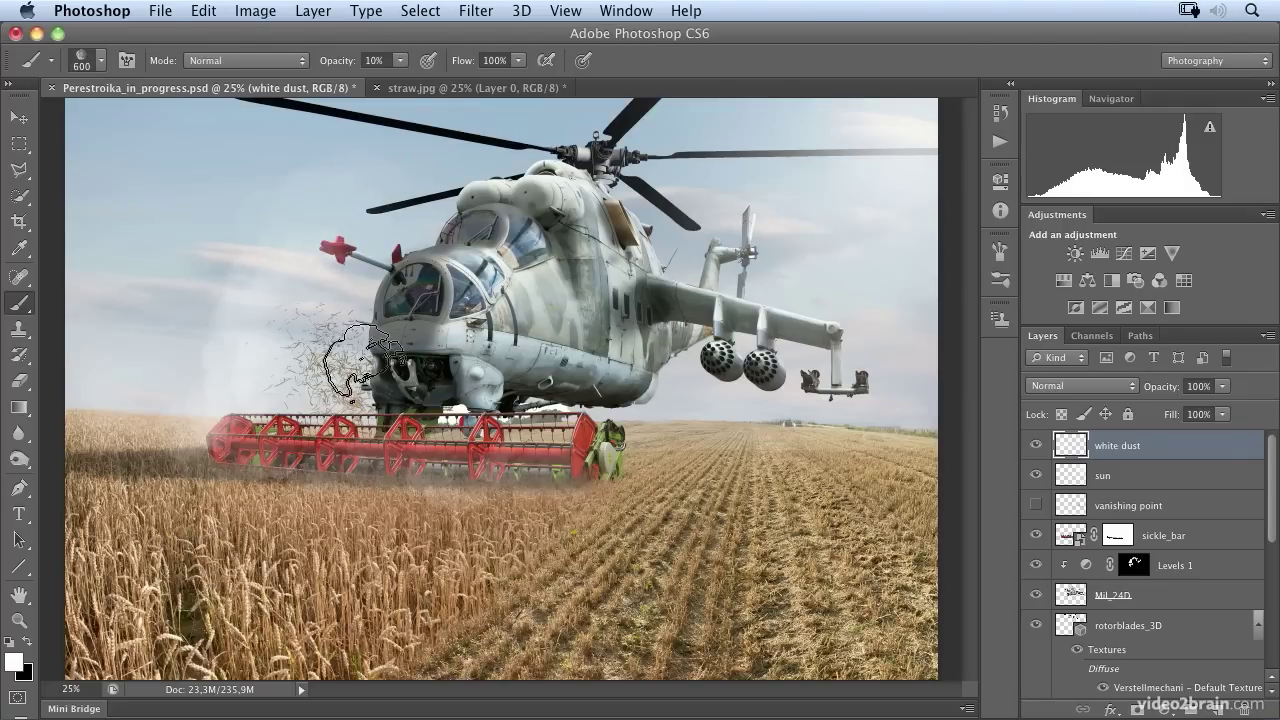
key("bracketright")
key("bracketright")
key("bracketright")
key("bracketright")
key("bracketright")
key("bracketright")
key("bracketright")
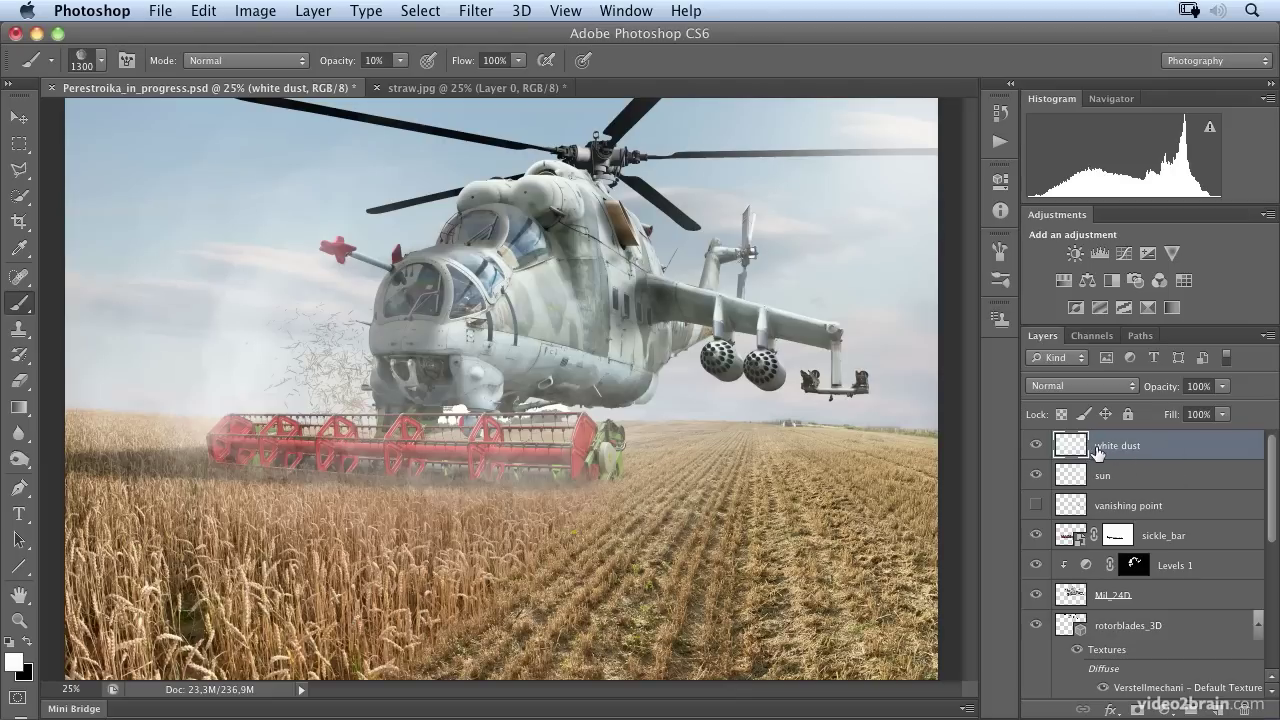
Create a new layer above white dust named 'dark dust'.
left_click(1217, 709)
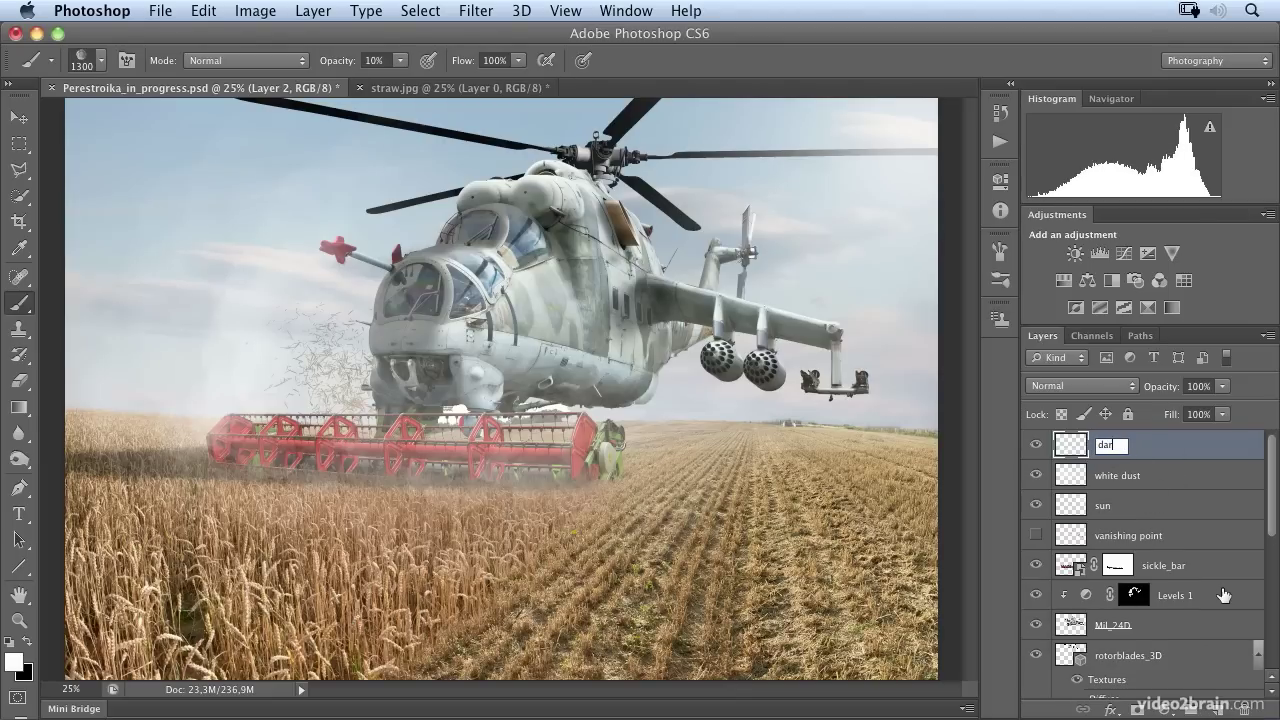
type("dark dust")
key("Return")
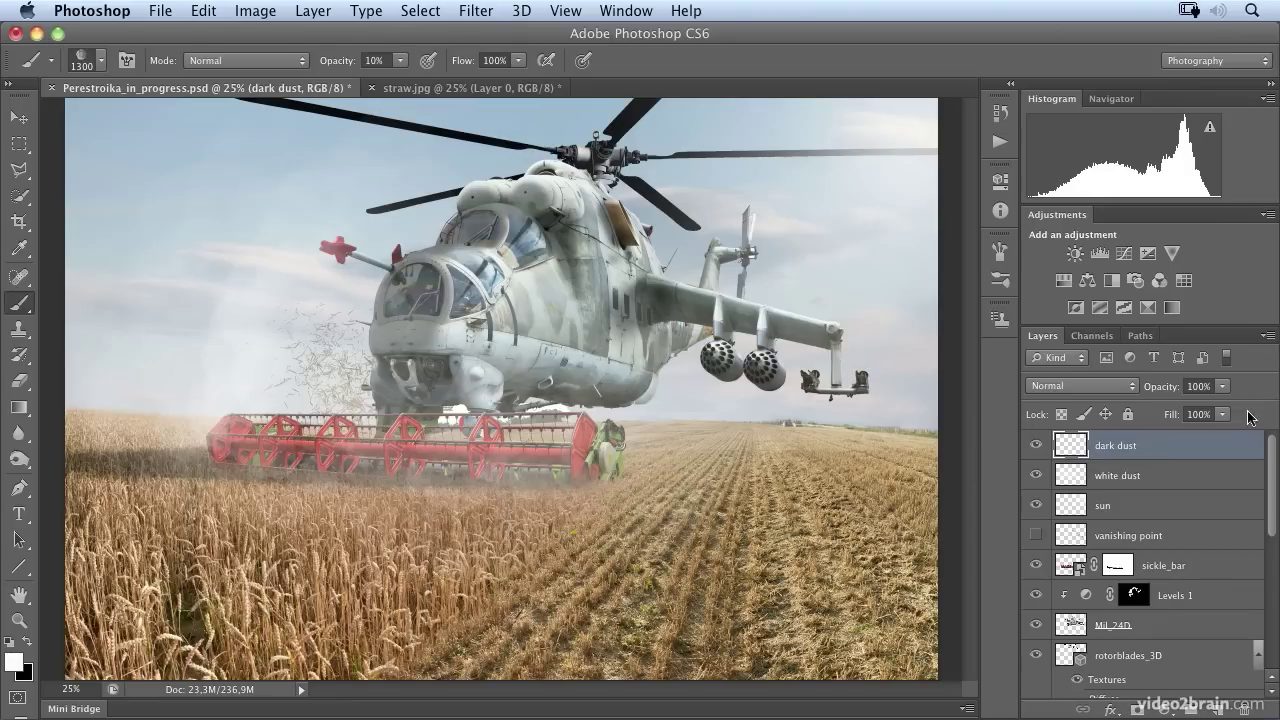
Set the foreground colour to dark brown #2c2119 and return to the brush at 1000 px.
left_click(13, 664)
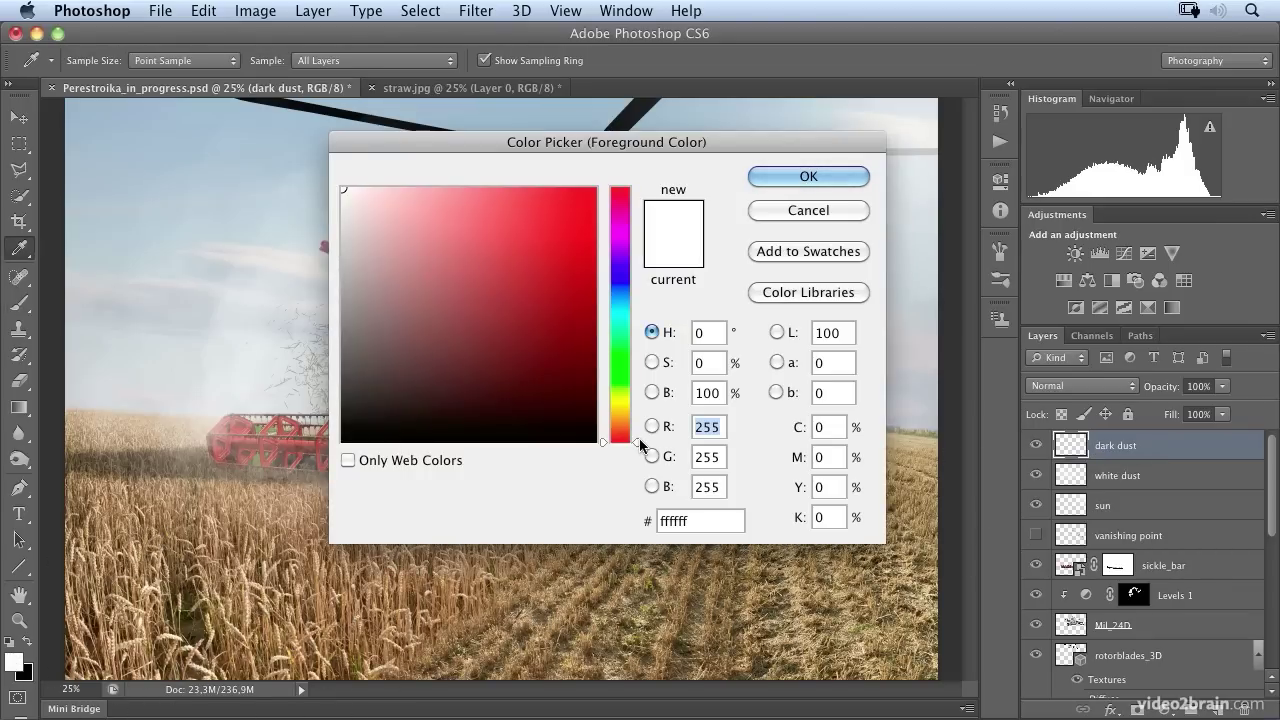
left_click_drag(640, 443, 619, 426)
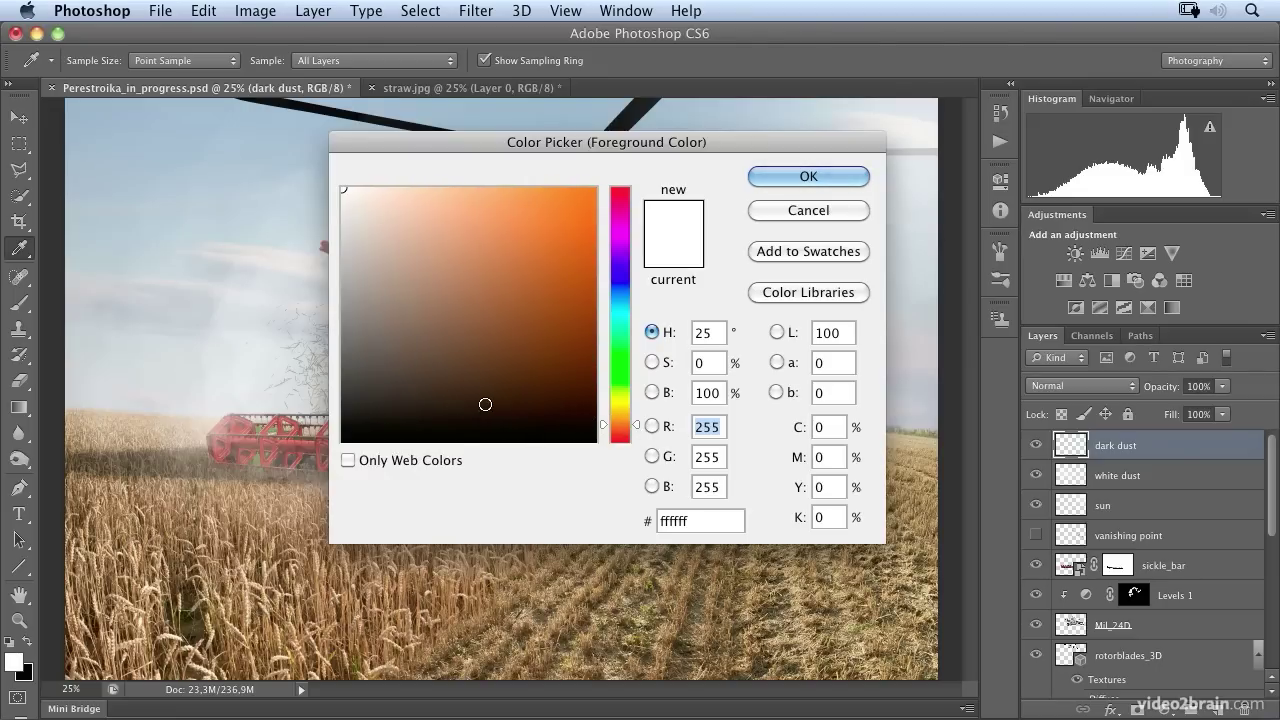
left_click(471, 409)
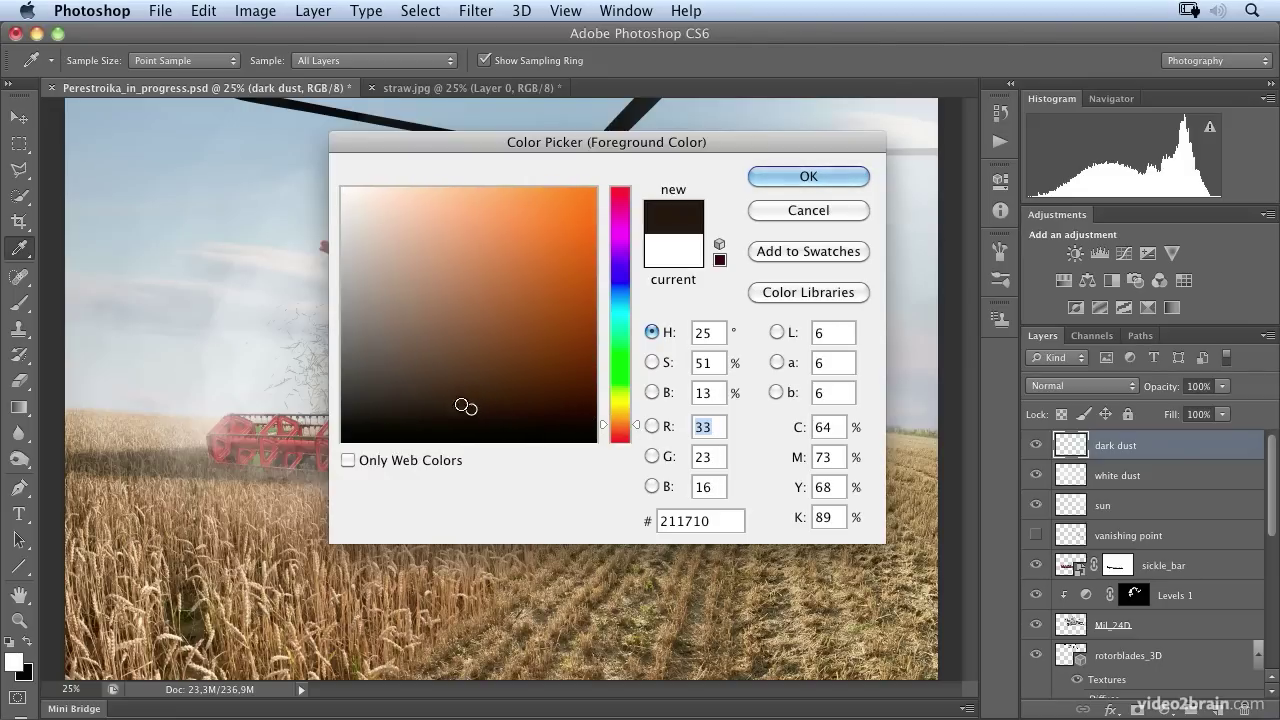
left_click(454, 398)
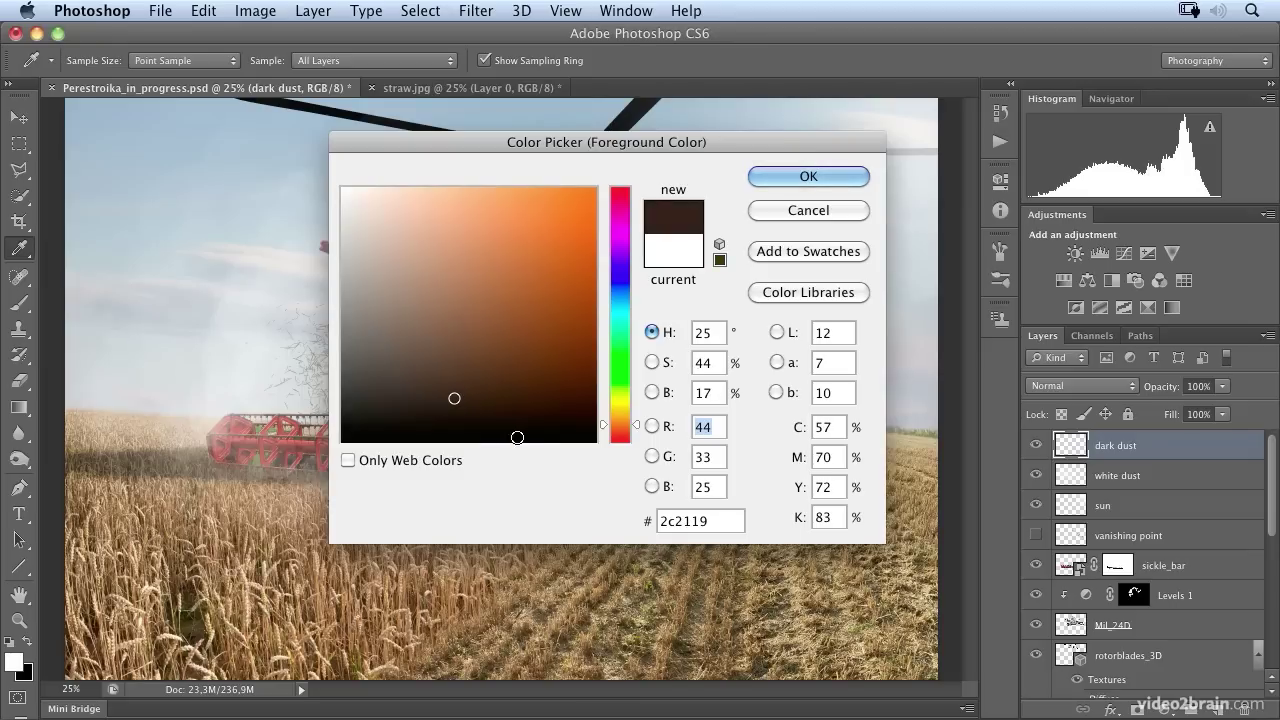
left_click(808, 176)
key("b")
key("bracketleft")
key("bracketleft")
key("bracketleft")
key("bracketleft")
key("bracketleft")
key("bracketleft")
key("bracketleft")
key("bracketleft")
key("bracketleft")
key("bracketleft")
key("bracketleft")
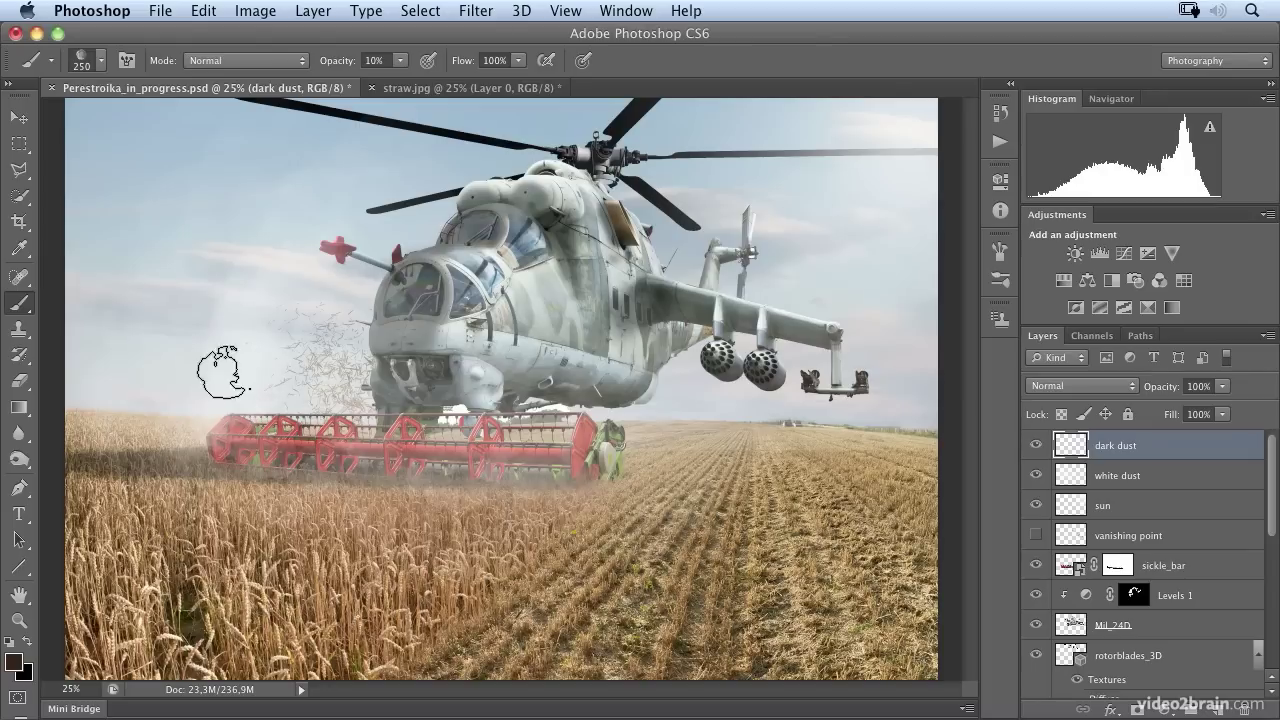
With a 175 px brush, paint faint dark dust up the straw cloud, then zoom in on the harvester.
key("bracketleft")
key("bracketleft")
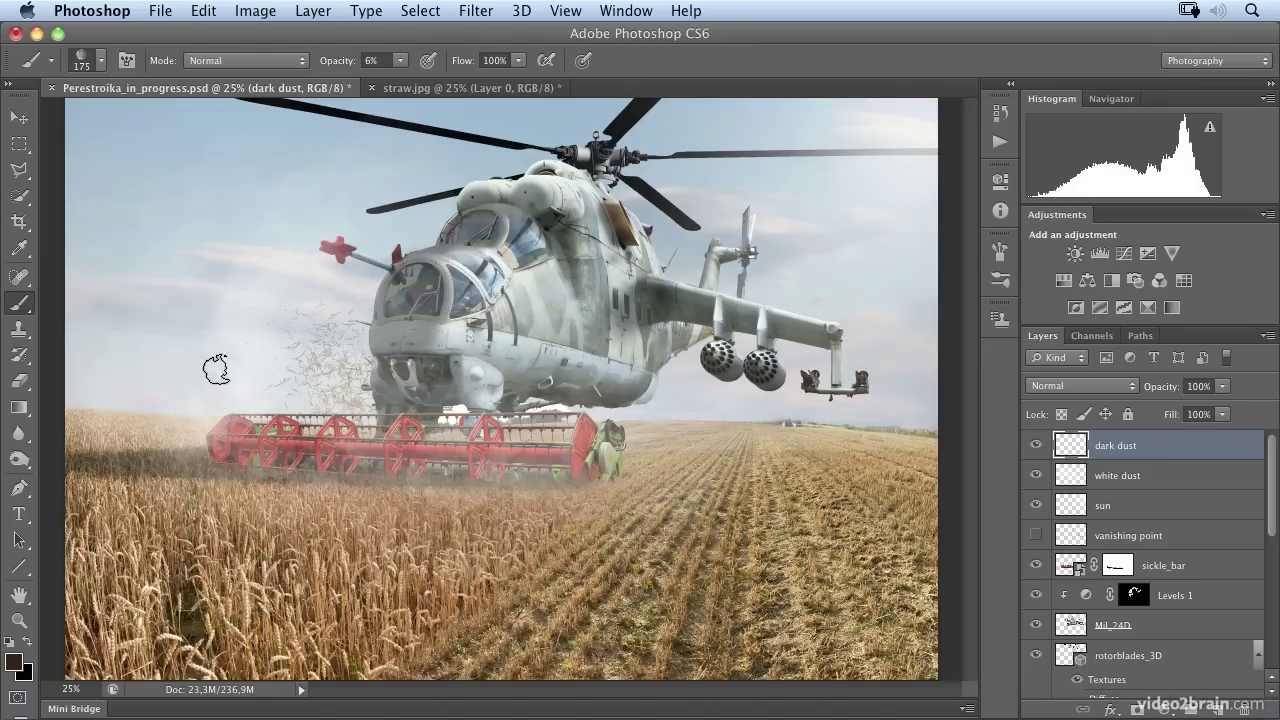
mouse_move(225, 415)
left_mouse_down()
mouse_move(217, 362)
mouse_move(231, 312)
left_mouse_up()
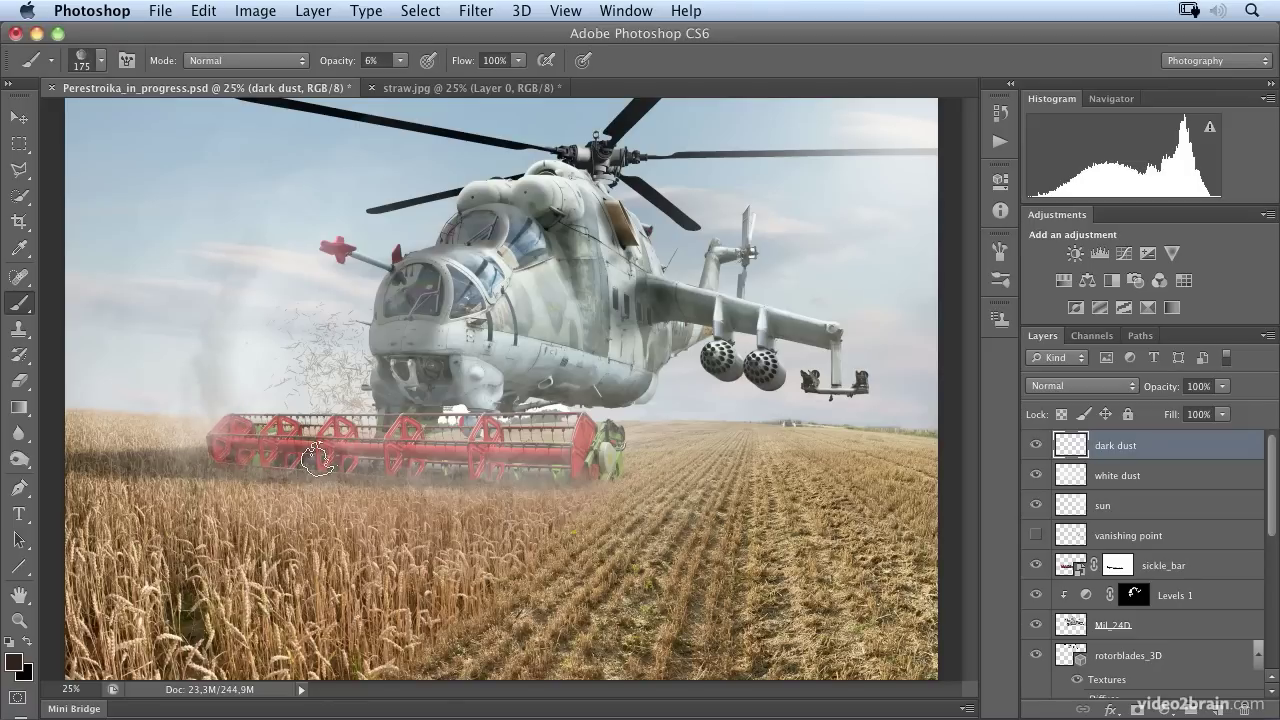
key("super+plus")
key("super+plus")
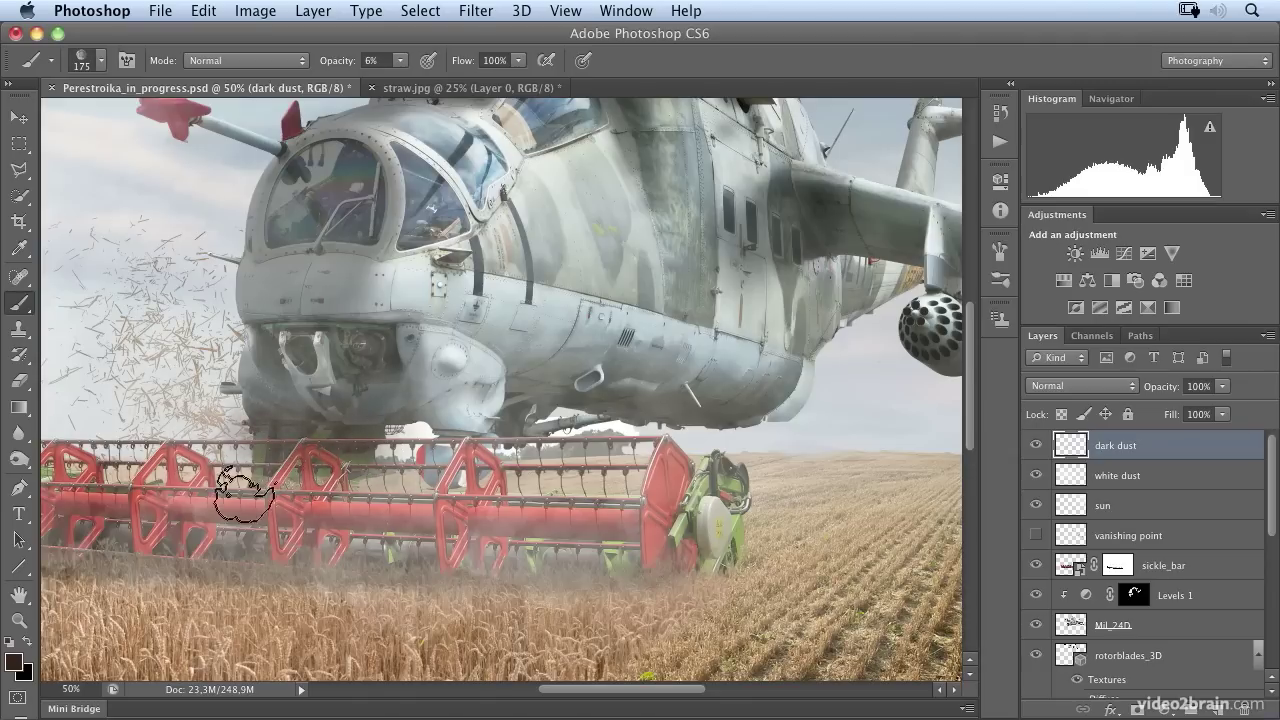
Paint a little more dark dust over the straw under the helicopter, then zoom out.
mouse_move(245, 450)
left_mouse_down()
mouse_move(251, 429)
mouse_move(229, 457)
mouse_move(251, 457)
left_mouse_up()
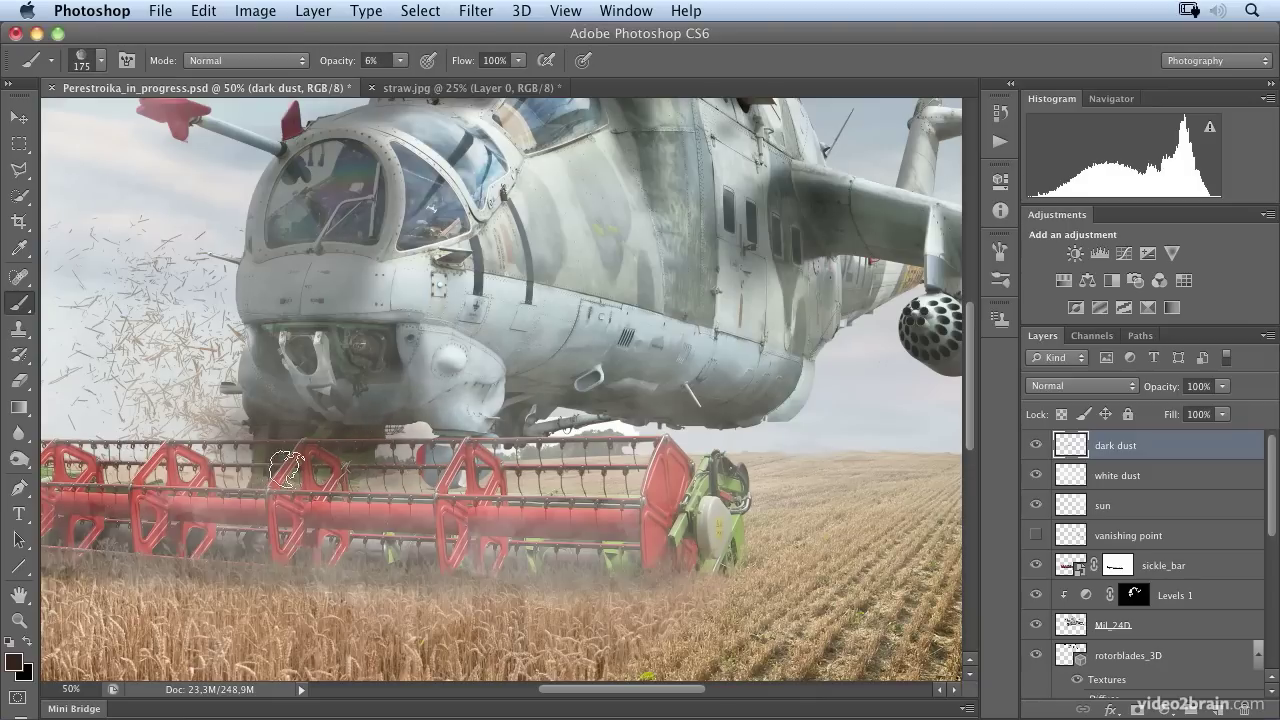
key("super+minus")
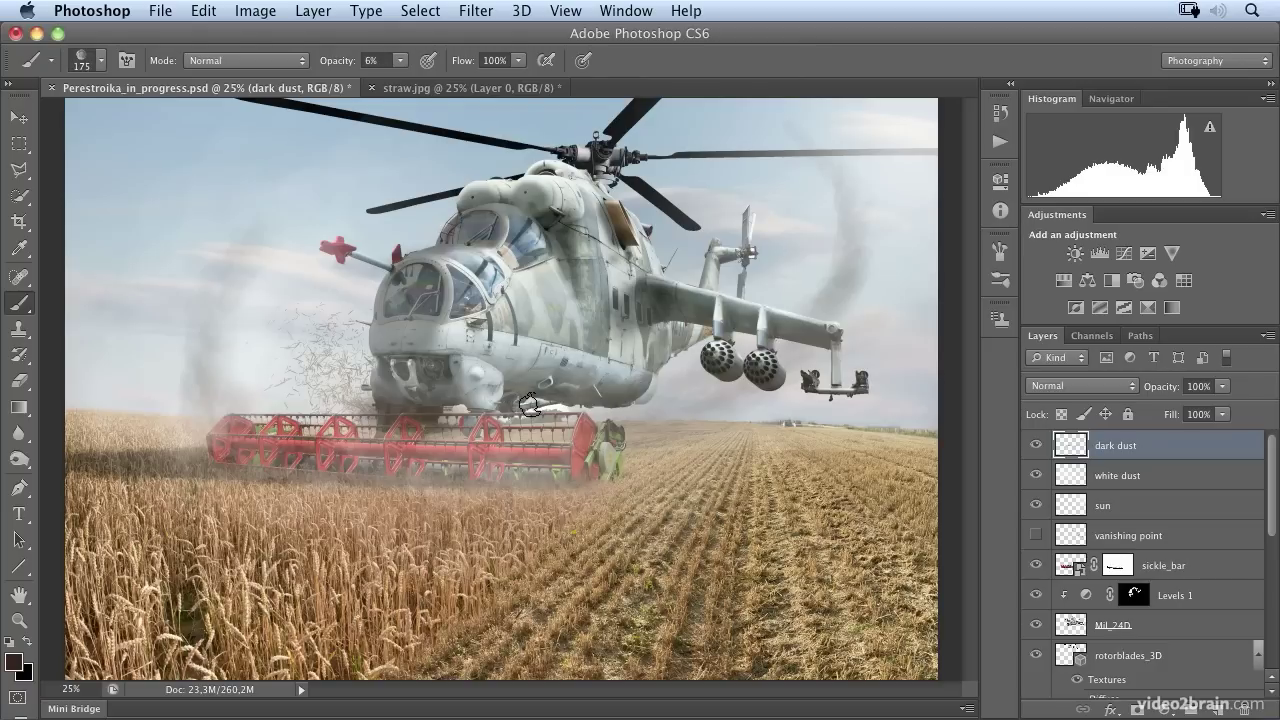
Enlarge the brush to 900 px and dab dark haze around the harvester's right end.
key("bracketright")
key("bracketright")
key("bracketright")
key("bracketright")
key("bracketright")
key("bracketright")
key("bracketright")
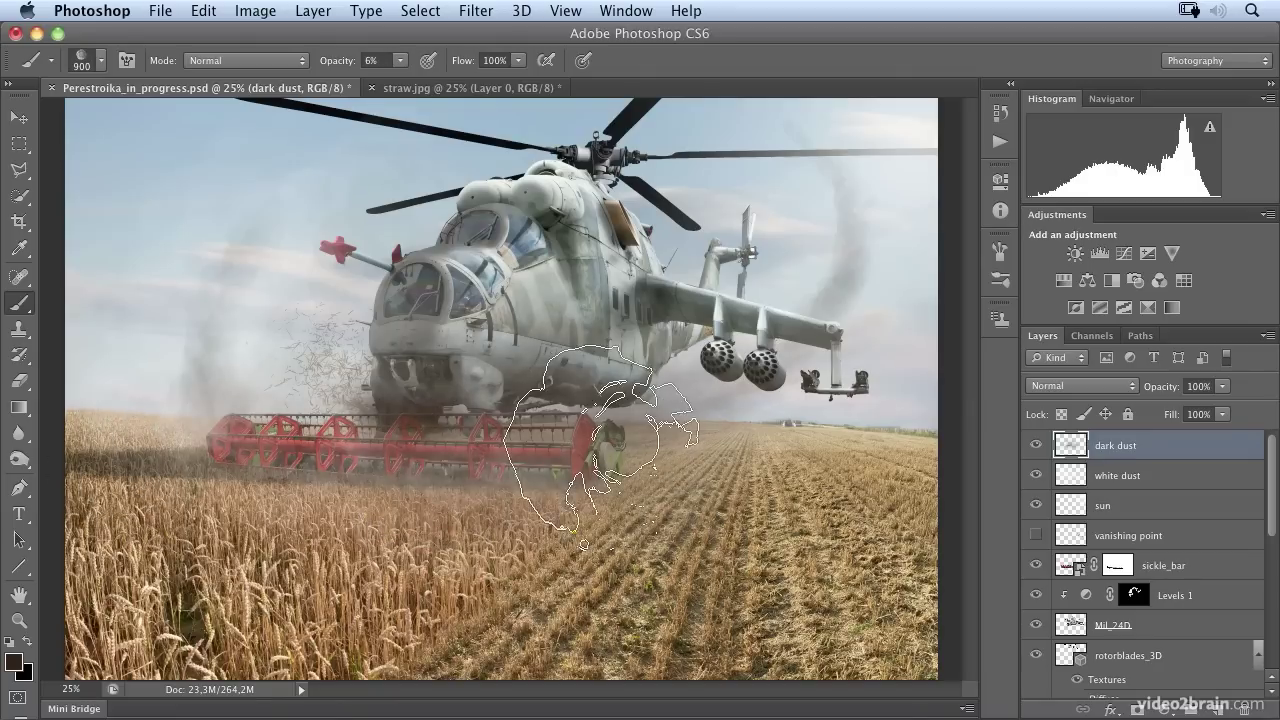
left_click(597, 455)
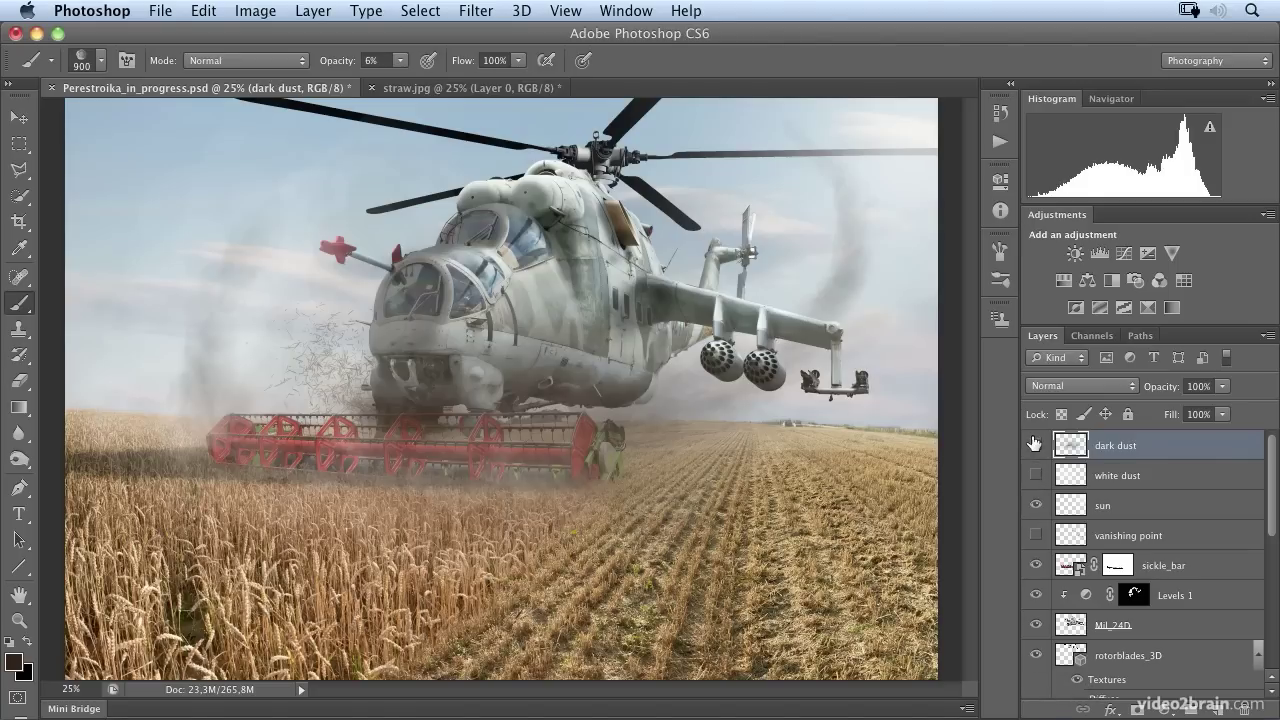
left_click(1036, 445)
left_click(1036, 475)
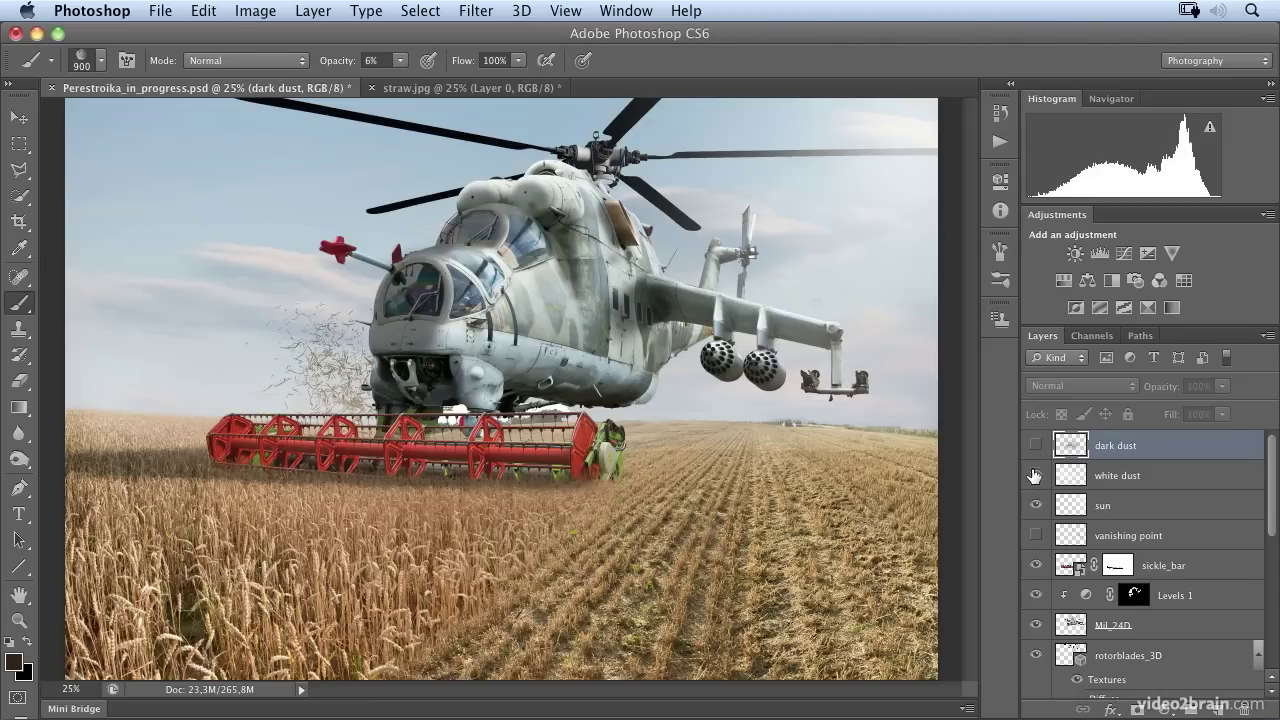
left_click(1036, 475)
left_click(1036, 445)
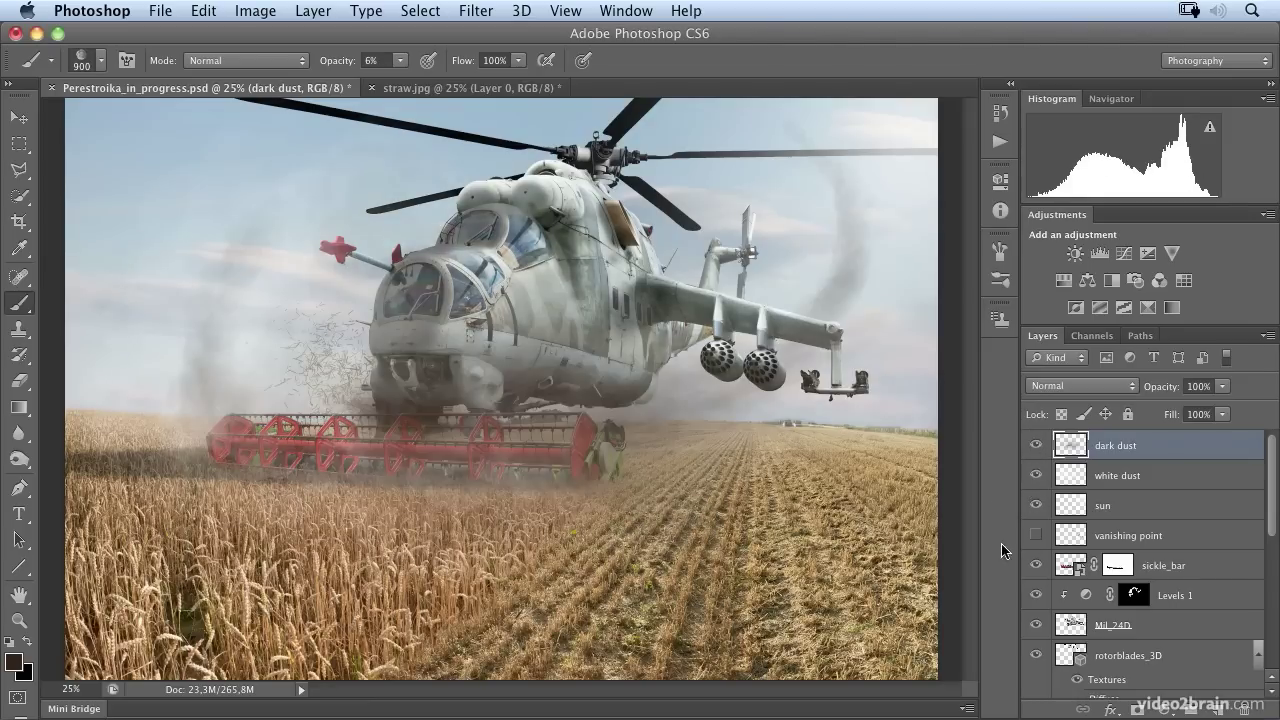